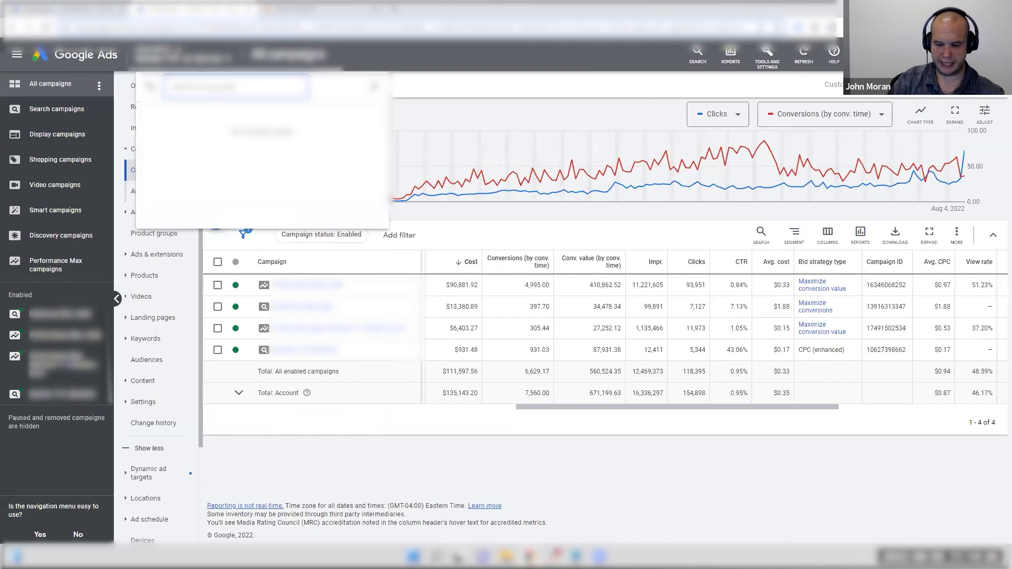
# Search the campaign picker for 'Sub' and select the matching campaign, showing 1,672 clicks and $2,544.41 cost.
pyautogui.write('Sub')
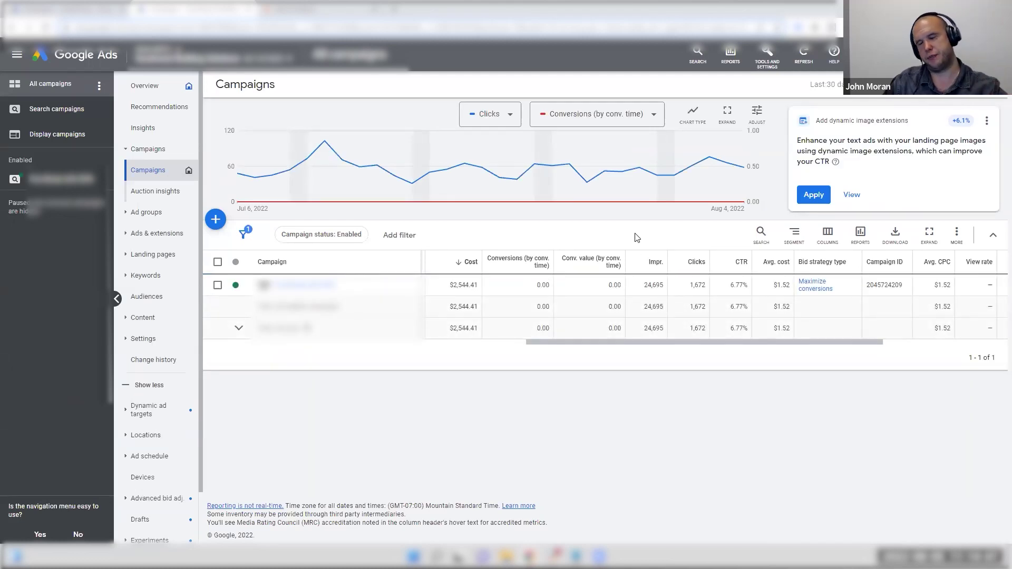
# Dismiss the dynamic image extensions recommendation card and drill into the campaign from the table.
pyautogui.click(987, 121)
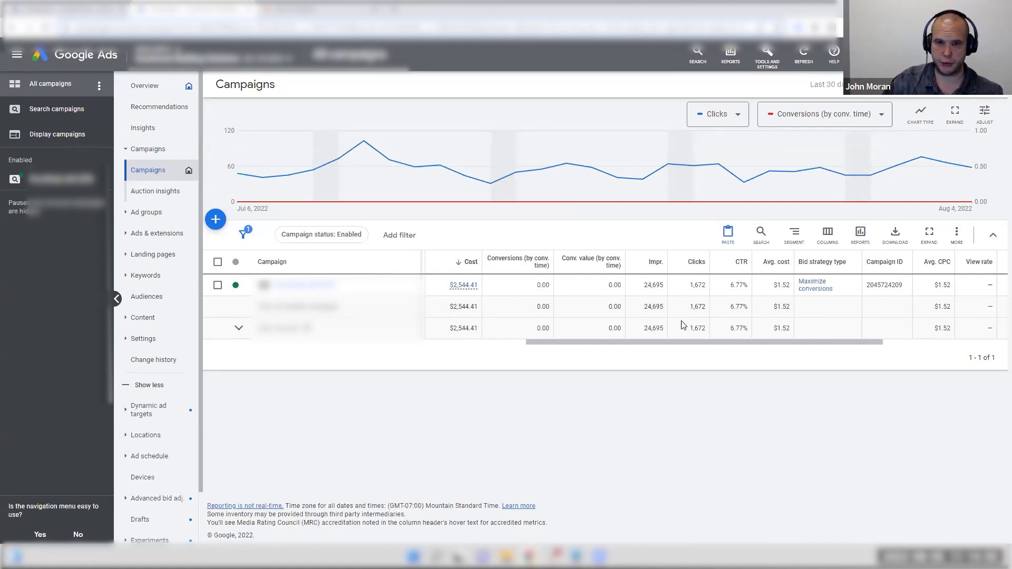
pyautogui.moveTo(687, 348); pyautogui.dragTo(565, 339)
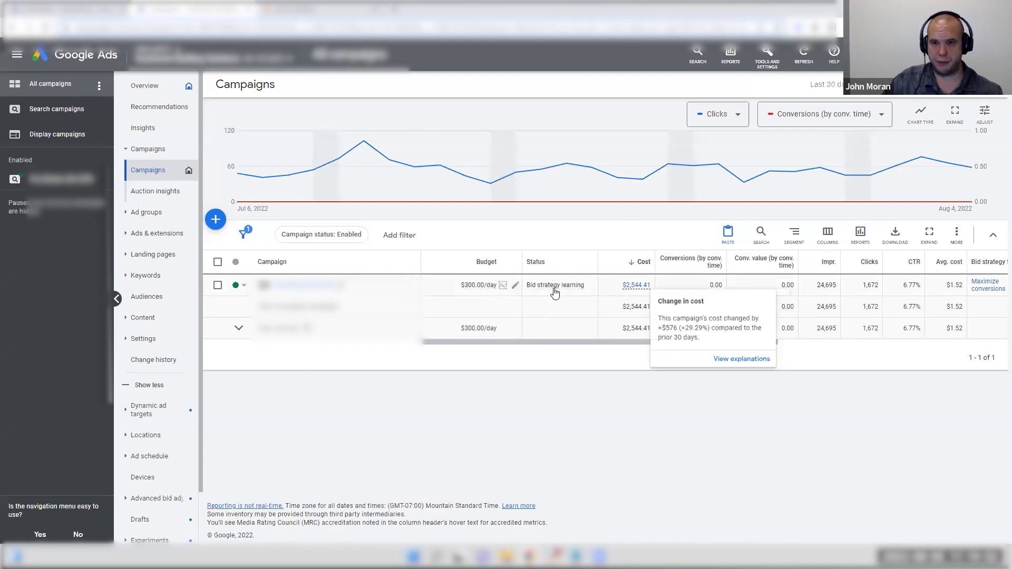
pyautogui.moveTo(555, 291)
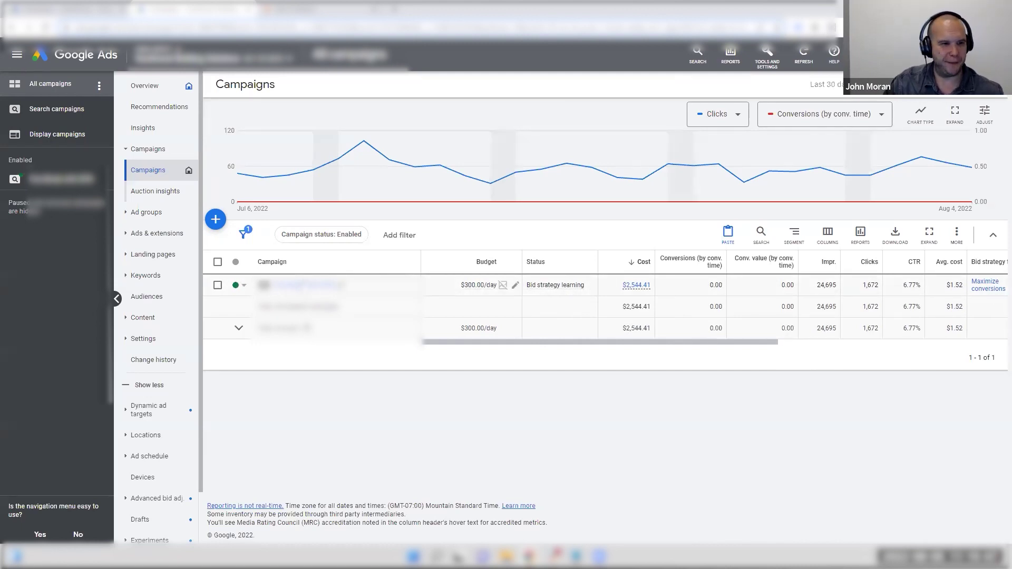
pyautogui.click(295, 285)
# Open the campaign's Search terms report under Keywords and point out the top term's 301 clicks.
pyautogui.click(166, 256)
pyautogui.click(160, 276)
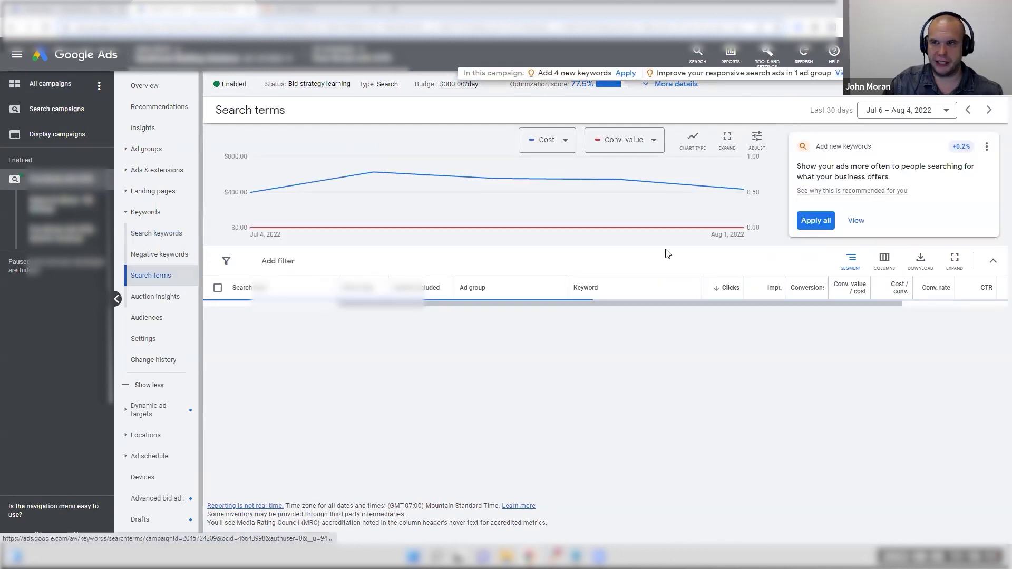
pyautogui.scroll(-1, 707, 338)
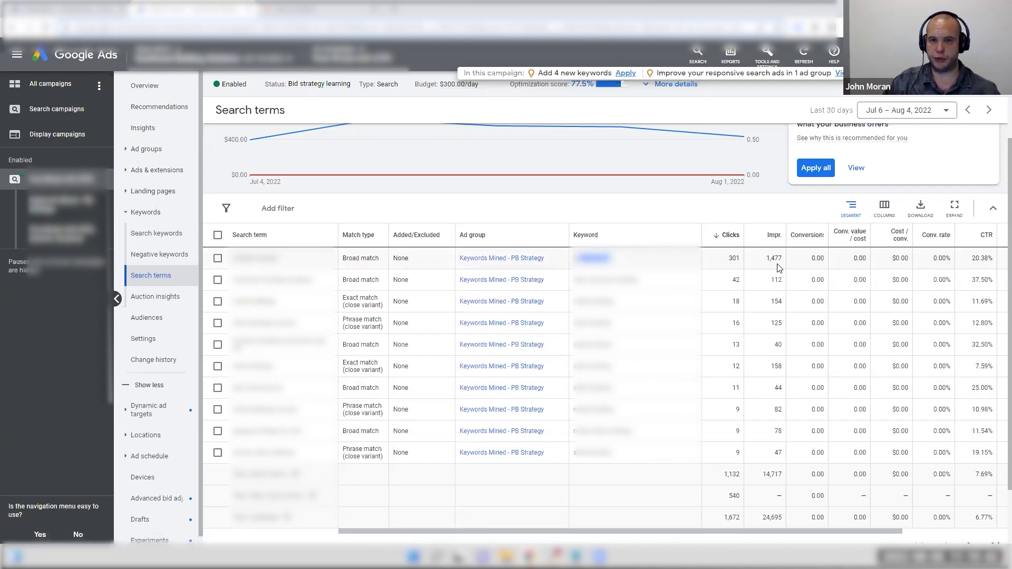
pyautogui.doubleClick(735, 261)
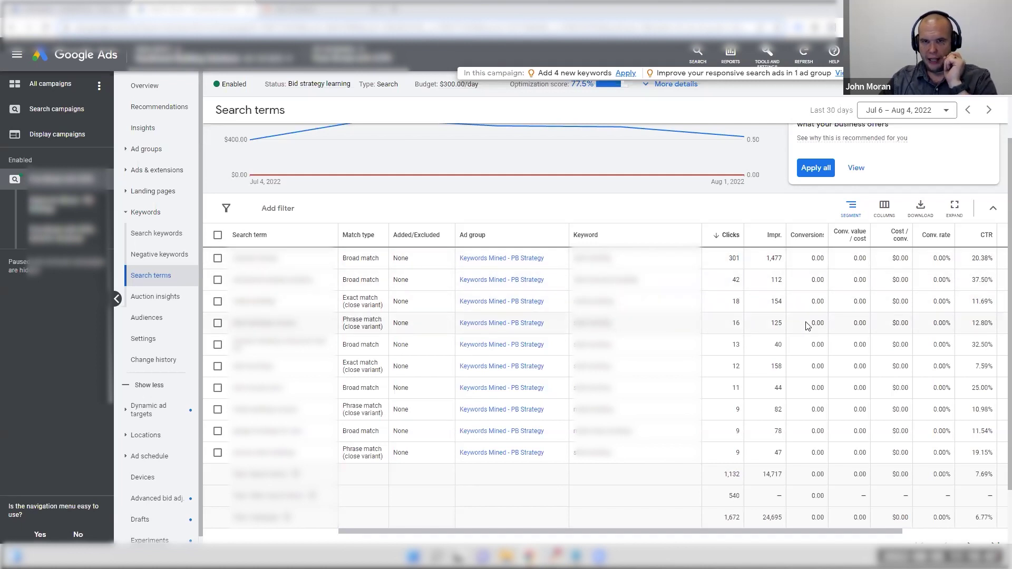
pyautogui.scroll(-1, 810, 333)
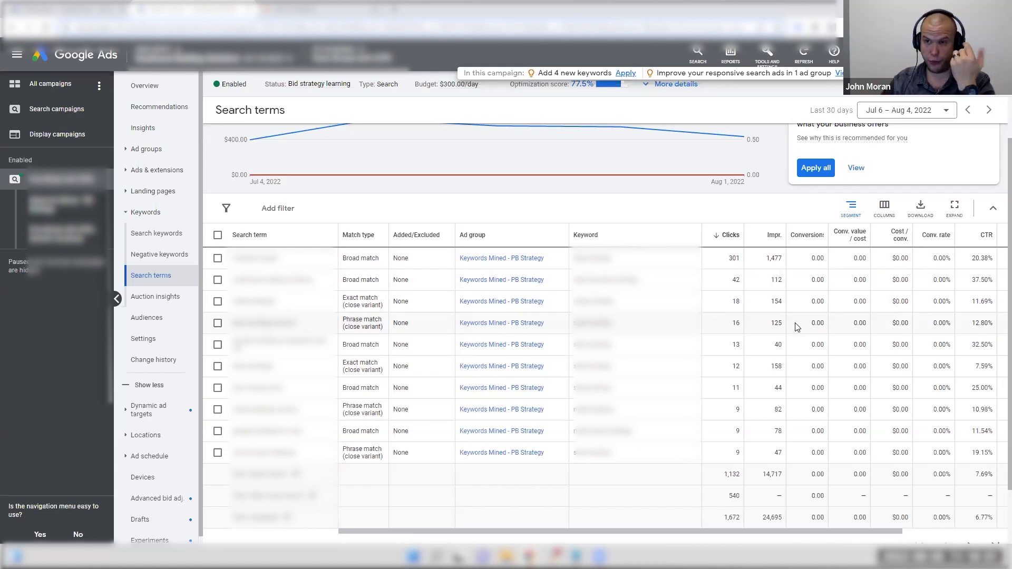
pyautogui.scroll(-2, 811, 364)
# Show 100 search terms per page and scroll through the low-click broad match terms.
pyautogui.click(823, 480)
pyautogui.click(831, 417)
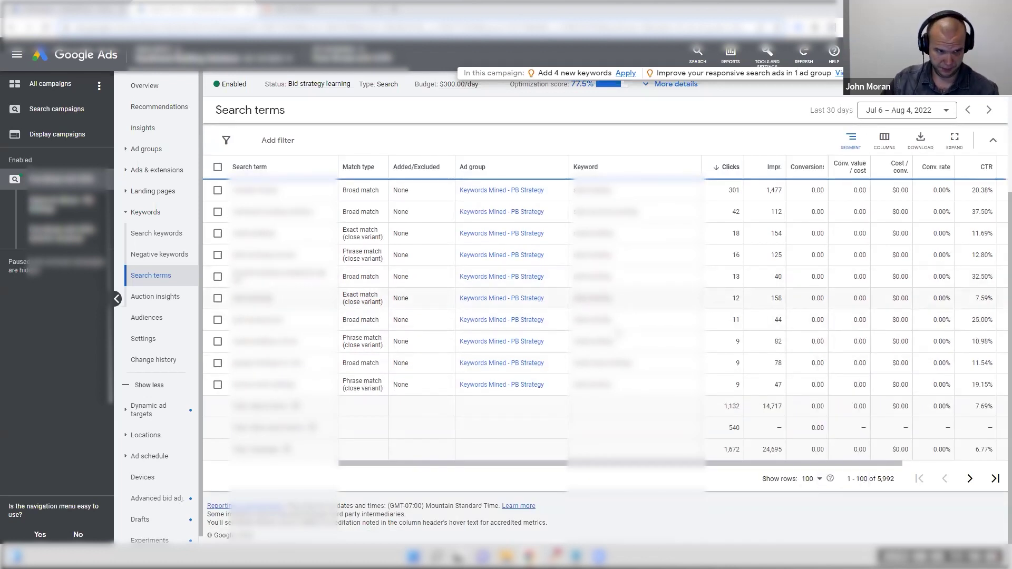
pyautogui.scroll(-6, 684, 320)
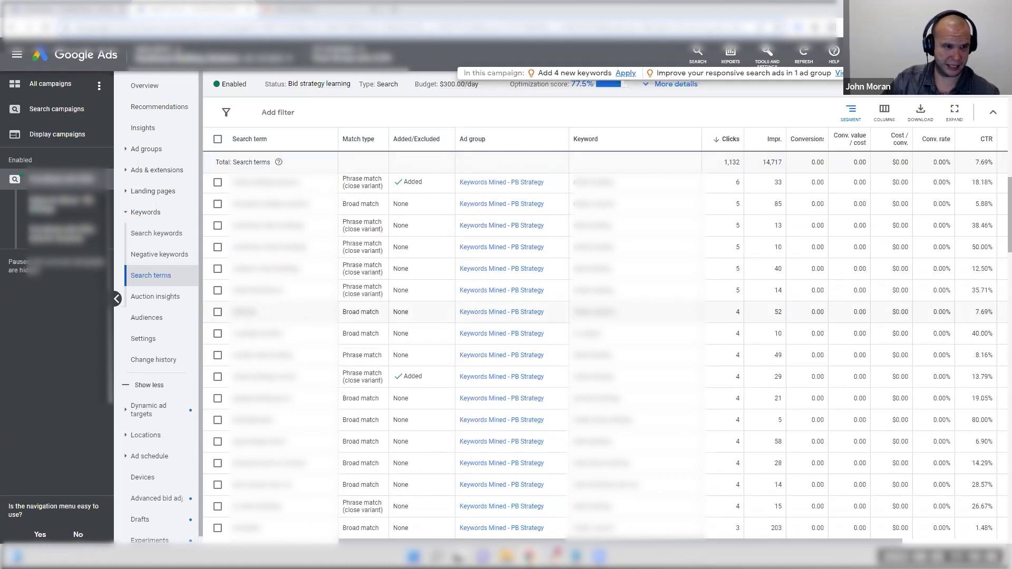
pyautogui.scroll(2, 527, 306)
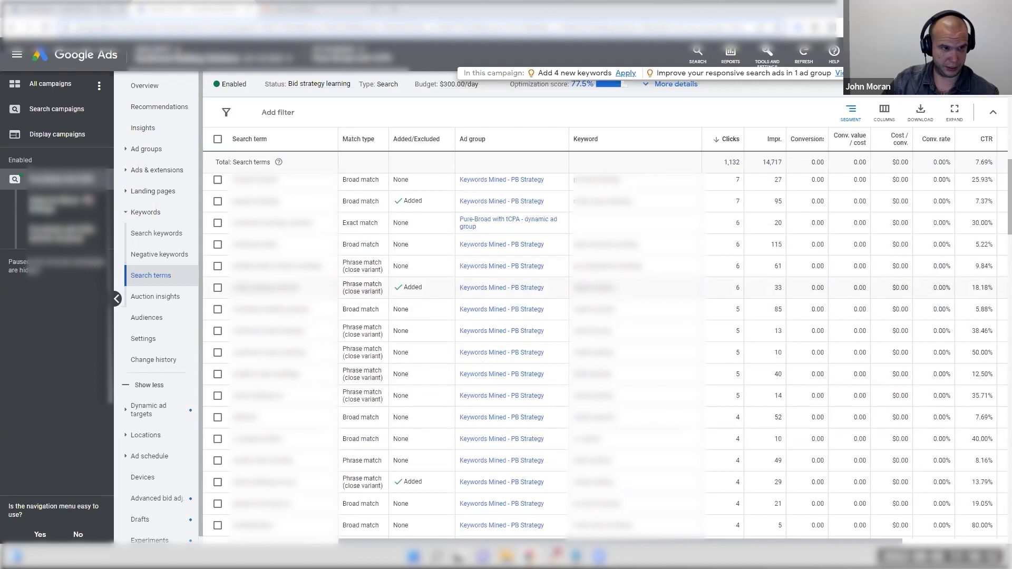
pyautogui.scroll(1, 271, 295)
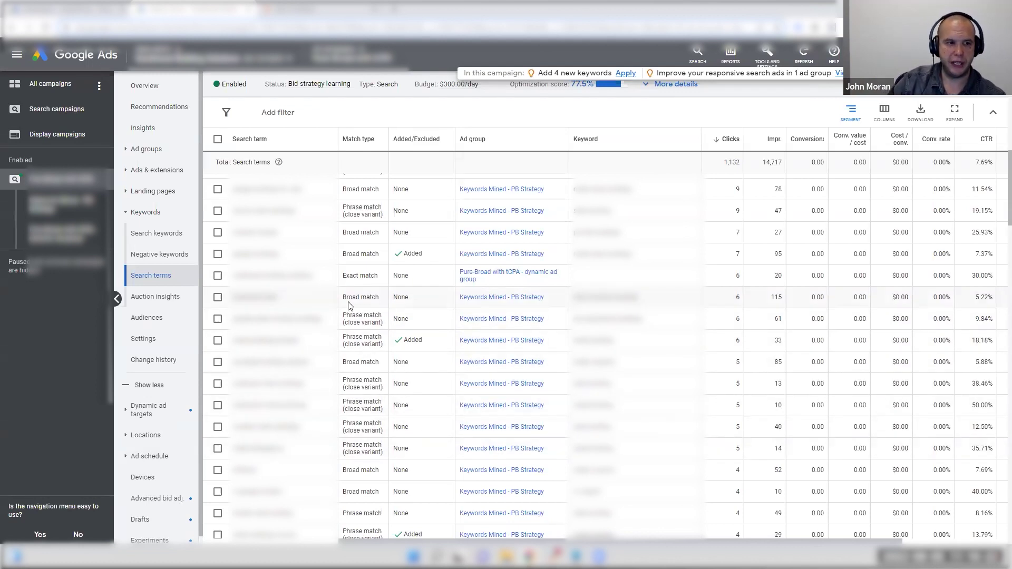
pyautogui.scroll(-10, 302, 285)
pyautogui.scroll(-10, 302, 285)
pyautogui.scroll(-2, 478, 245)
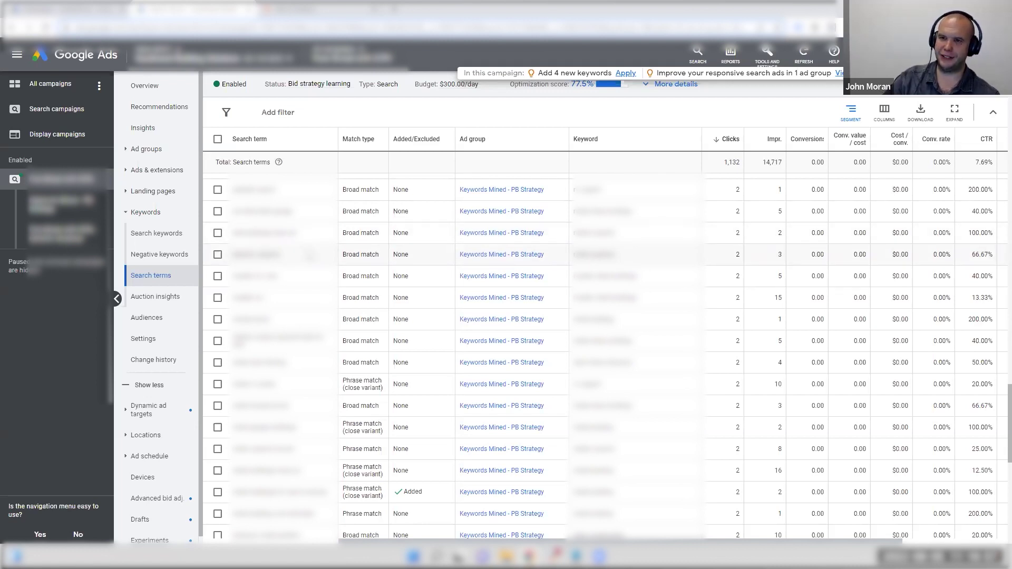
pyautogui.scroll(-5, 293, 278)
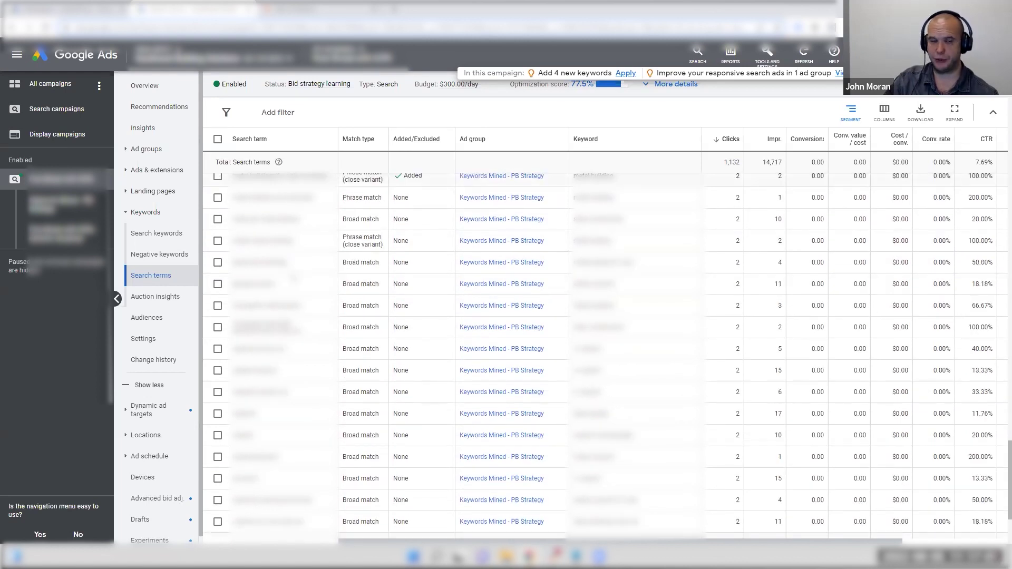
pyautogui.scroll(-2, 292, 354)
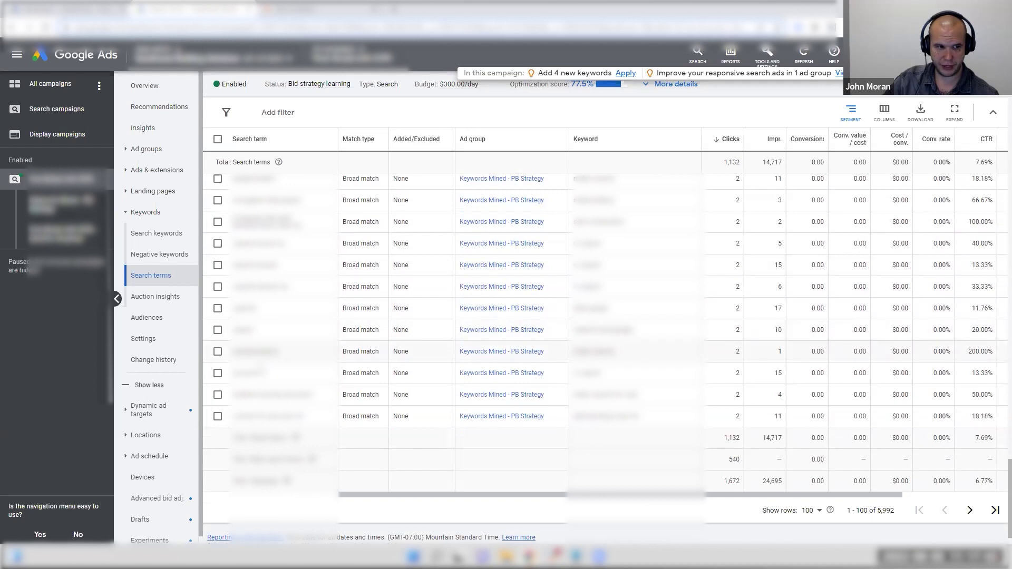
pyautogui.moveTo(237, 352); pyautogui.dragTo(278, 351)
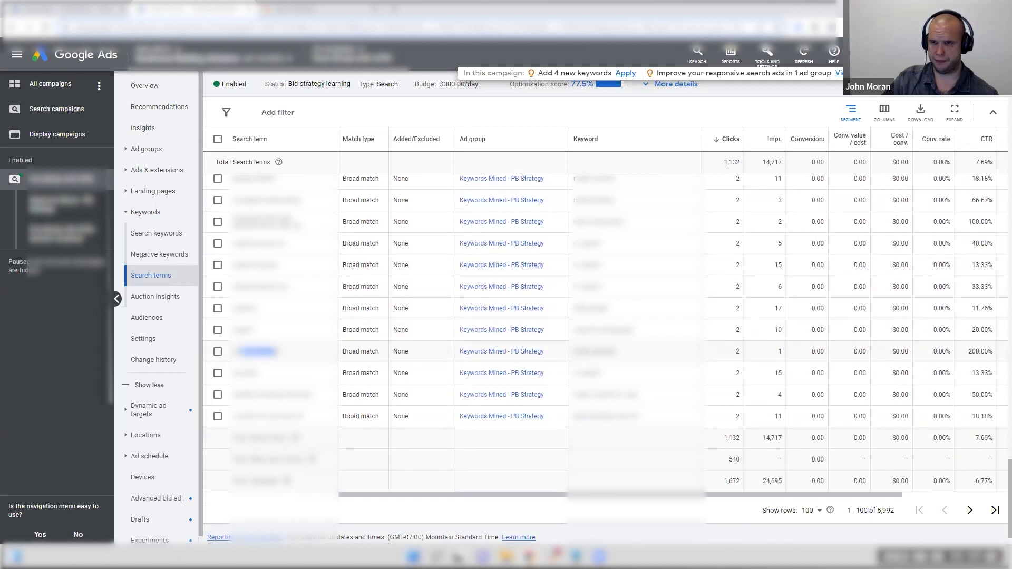
pyautogui.click(278, 351)
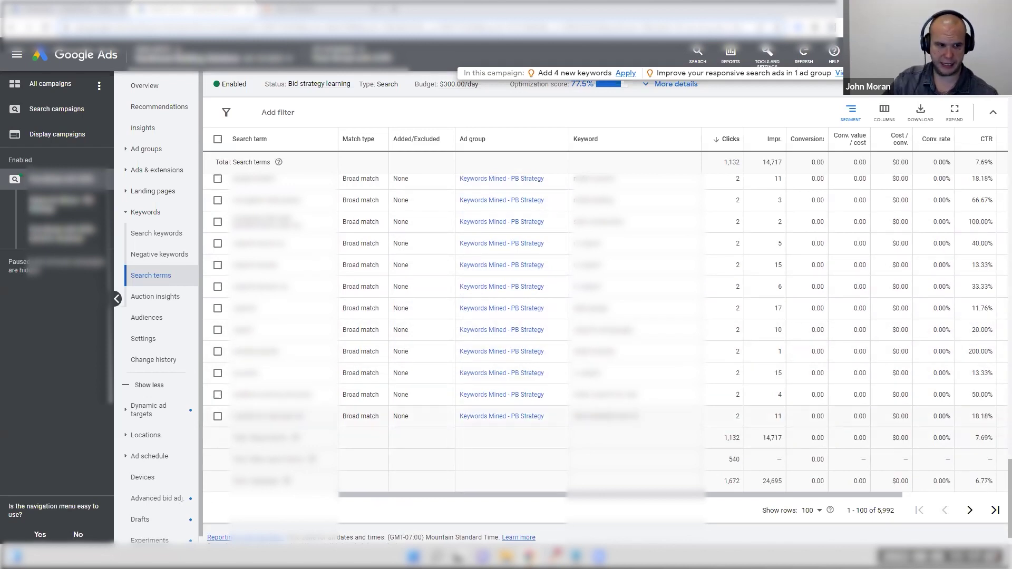
pyautogui.moveTo(249, 416); pyautogui.dragTo(327, 417)
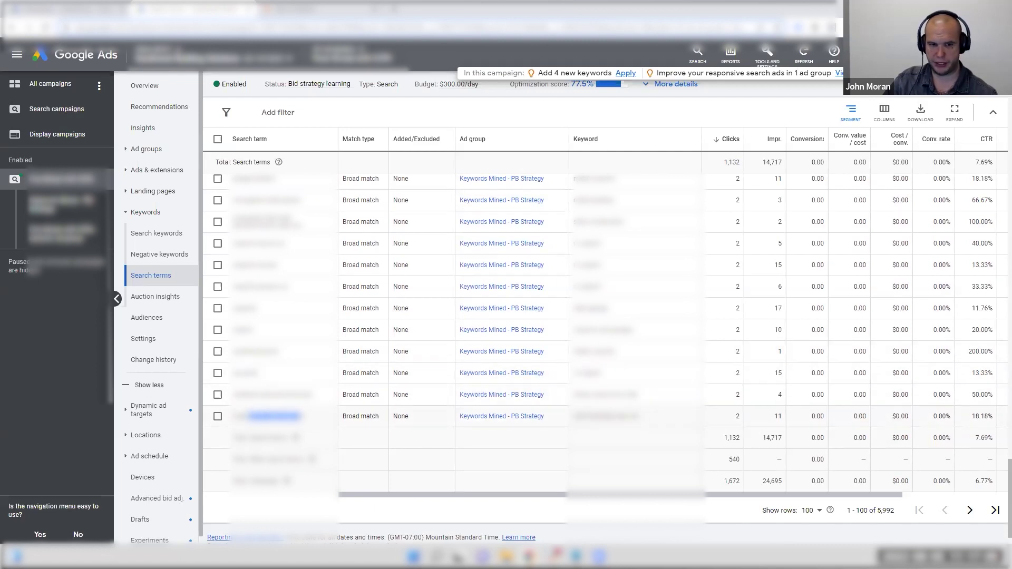
pyautogui.moveTo(633, 416); pyautogui.dragTo(588, 416)
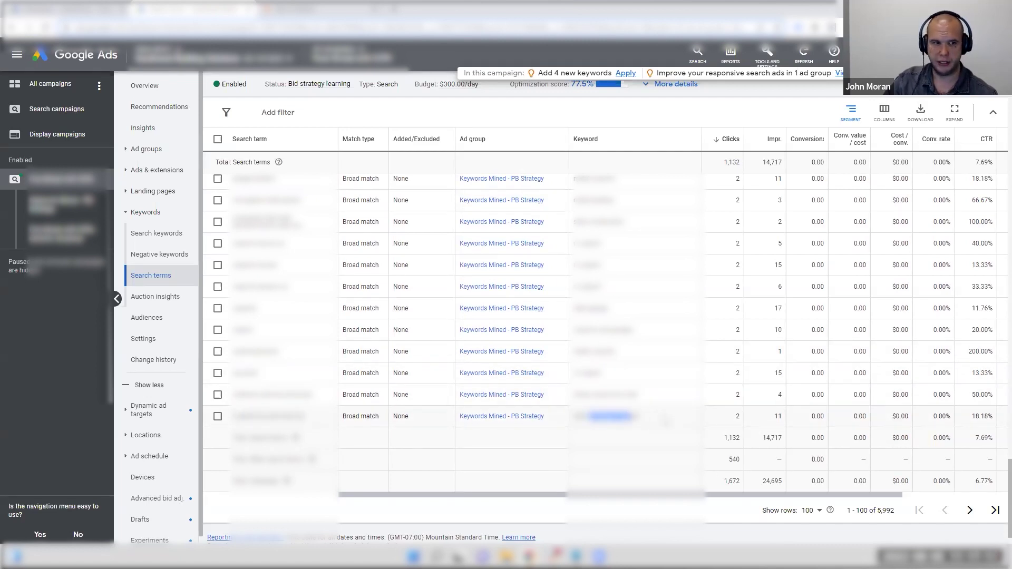
pyautogui.scroll(10, 666, 421)
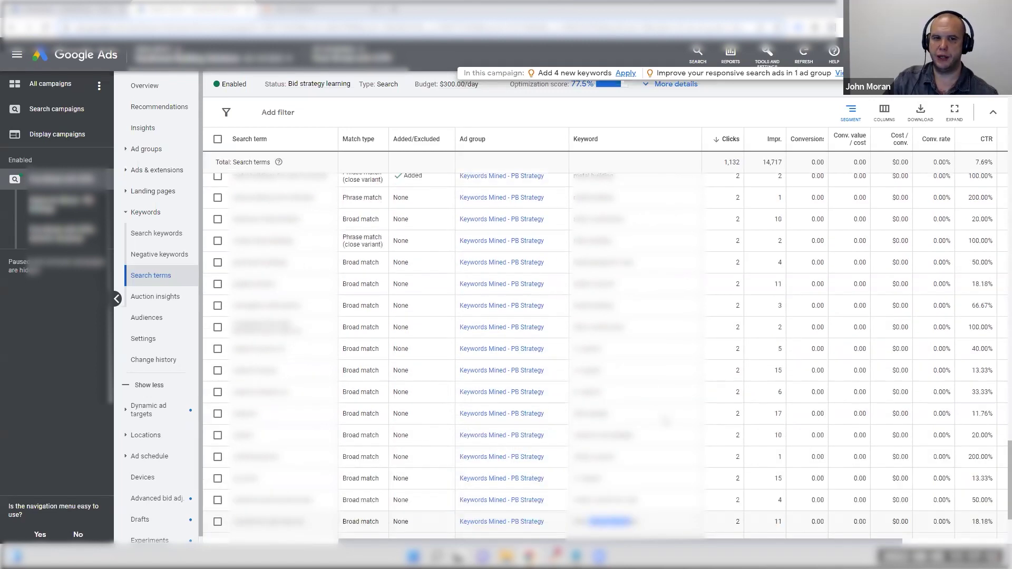
pyautogui.scroll(4, 666, 419)
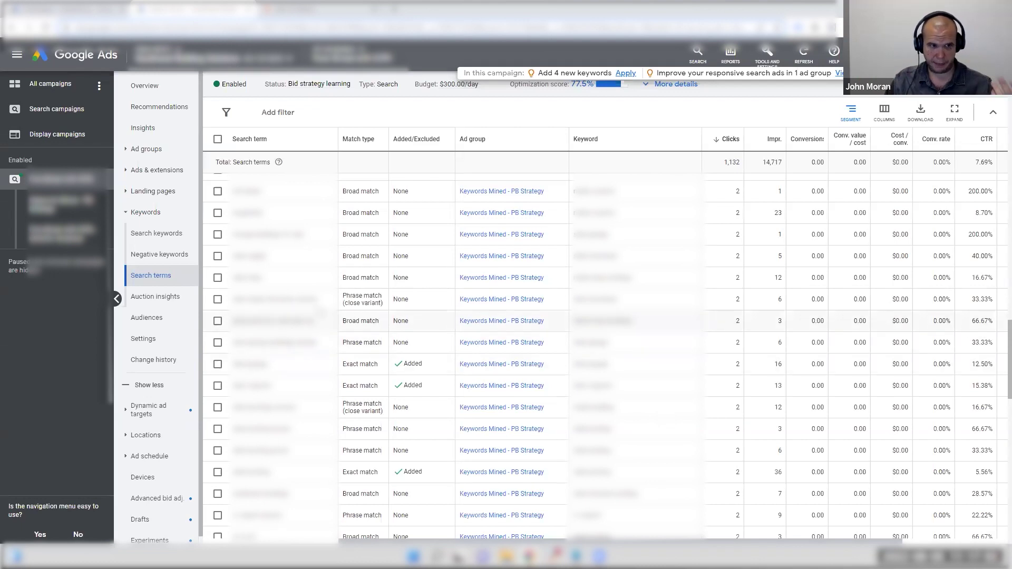
pyautogui.moveTo(245, 299); pyautogui.dragTo(316, 299)
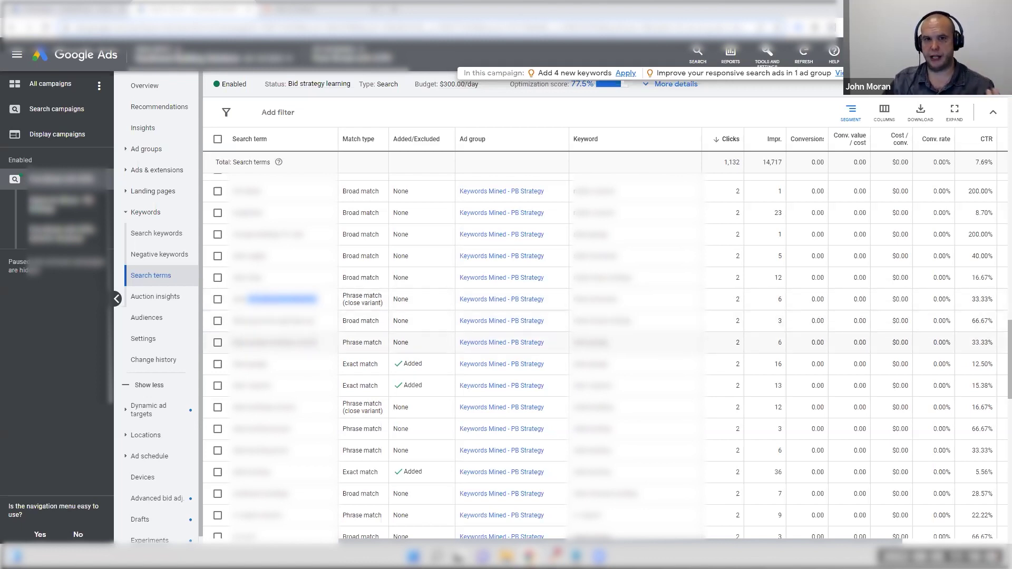
pyautogui.click(817, 364)
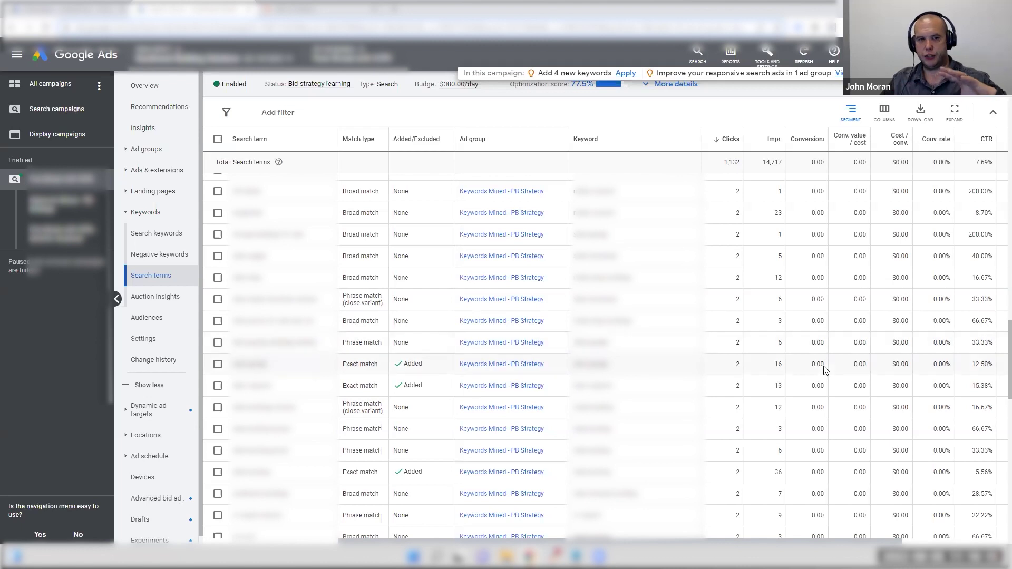
pyautogui.scroll(10, 825, 369)
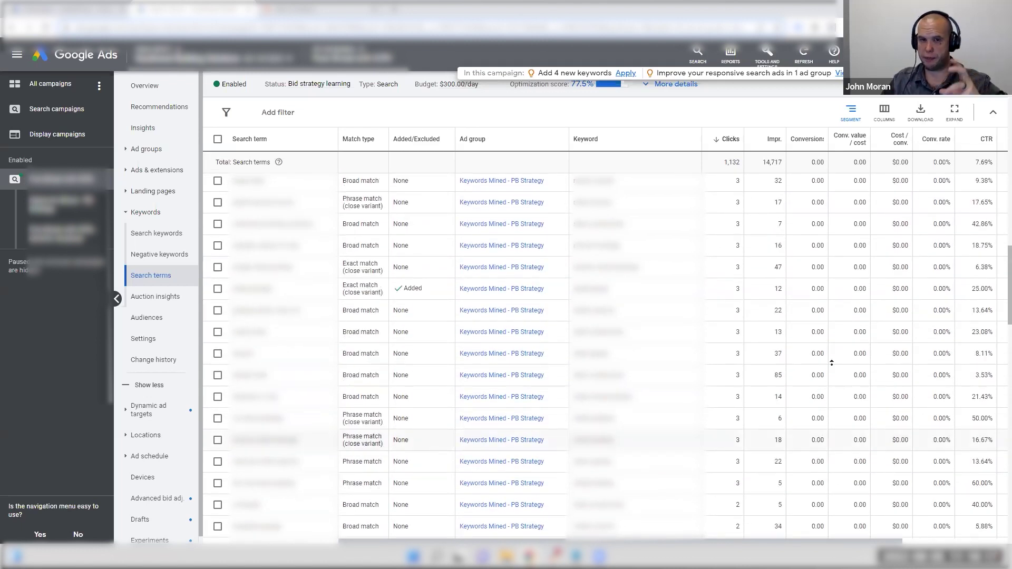
pyautogui.scroll(10, 823, 441)
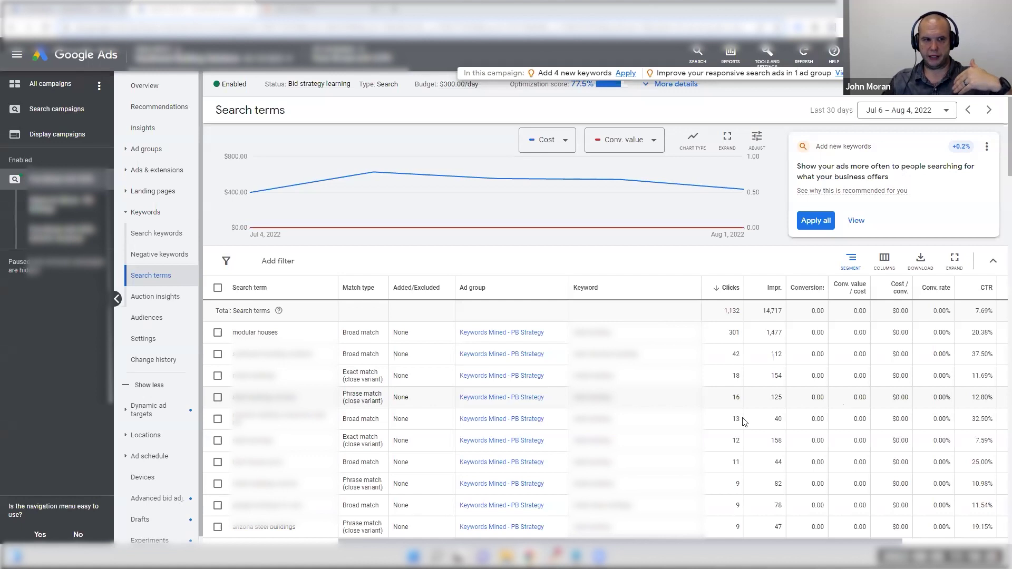
# Highlight the 'modular houses' search term, then bring up the account switching panel.
pyautogui.moveTo(238, 333); pyautogui.dragTo(269, 333)
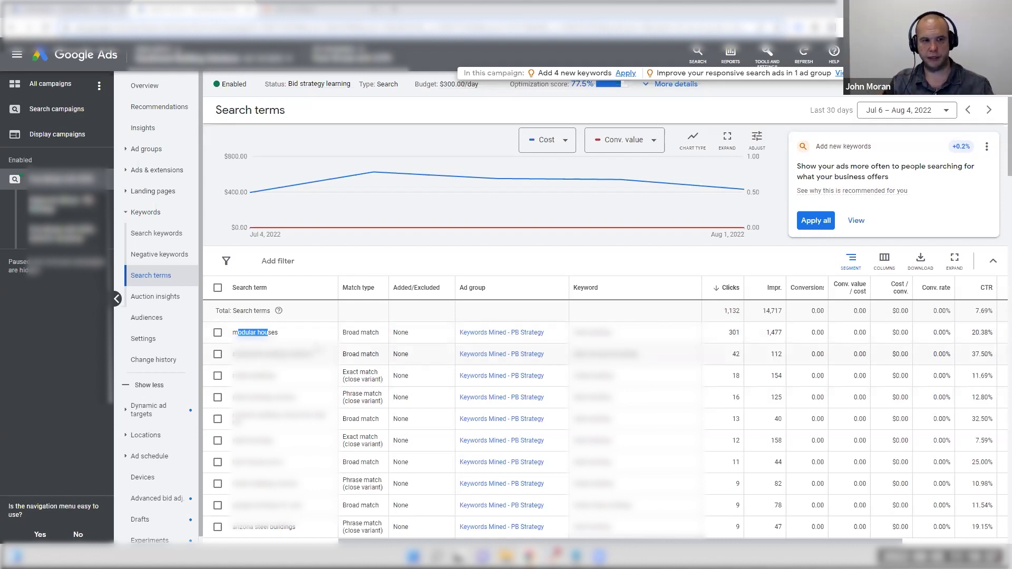
pyautogui.moveTo(239, 332); pyautogui.dragTo(278, 336)
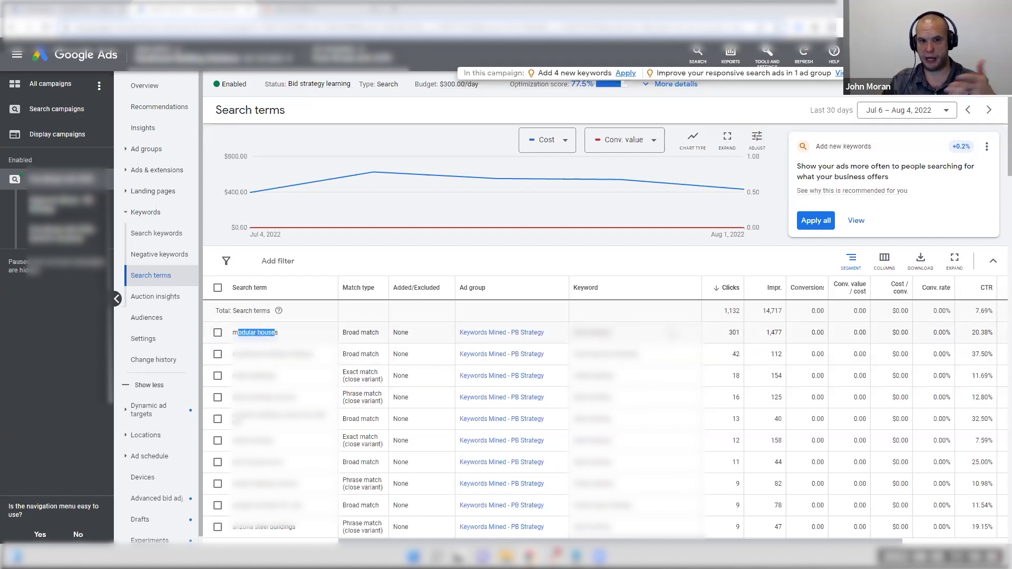
pyautogui.click(743, 330)
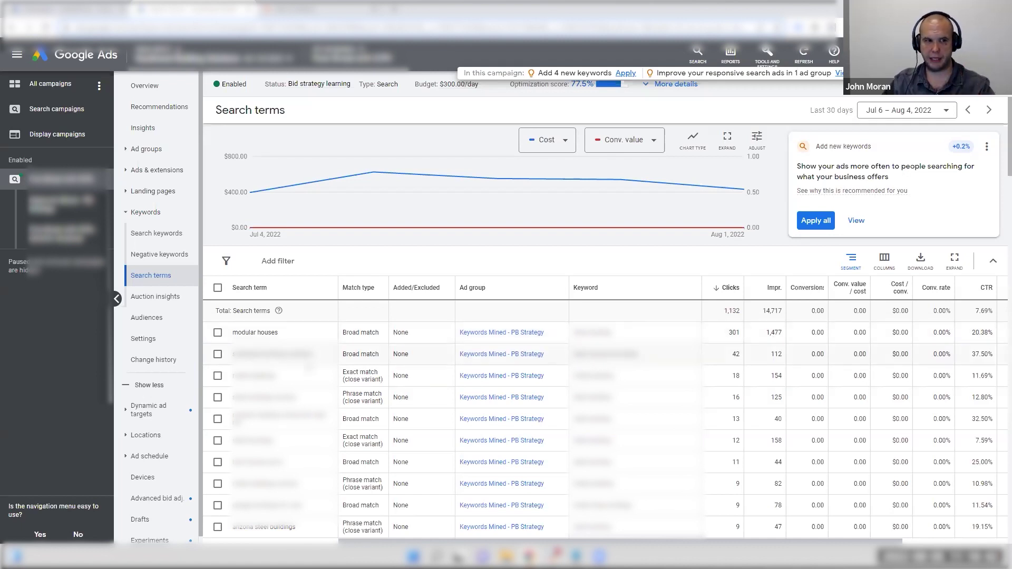
pyautogui.moveTo(245, 333); pyautogui.dragTo(274, 332)
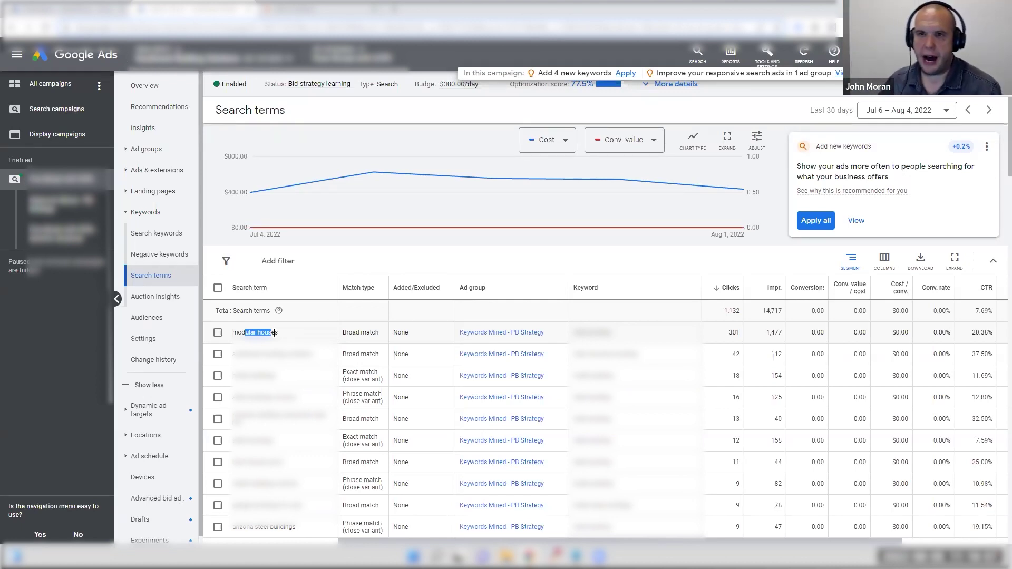
pyautogui.click(747, 39)
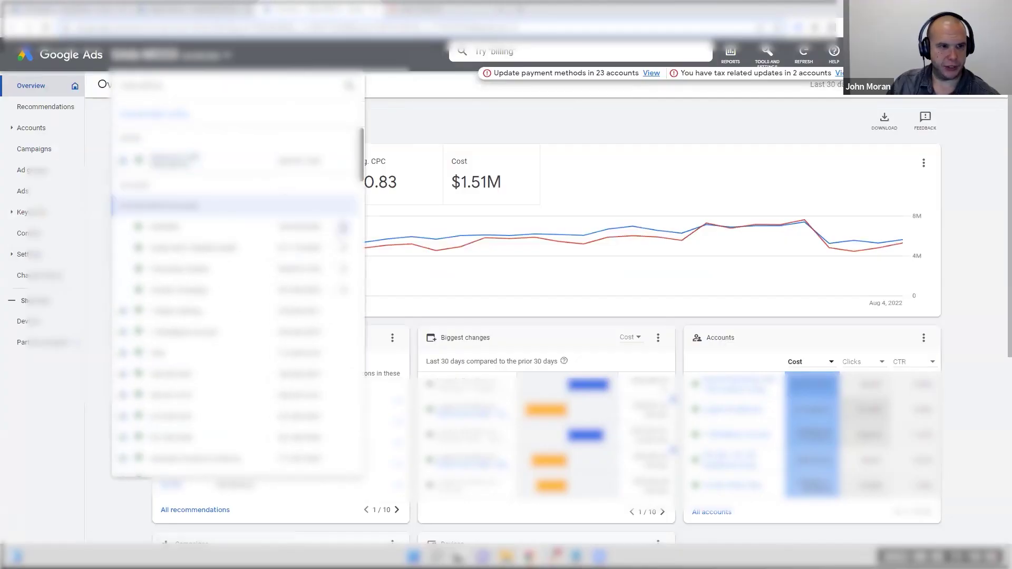
# Drill into a sub-manager's accounts and open a client account with four enabled campaigns.
pyautogui.click(257, 248)
pyautogui.scroll(-5, 258, 261)
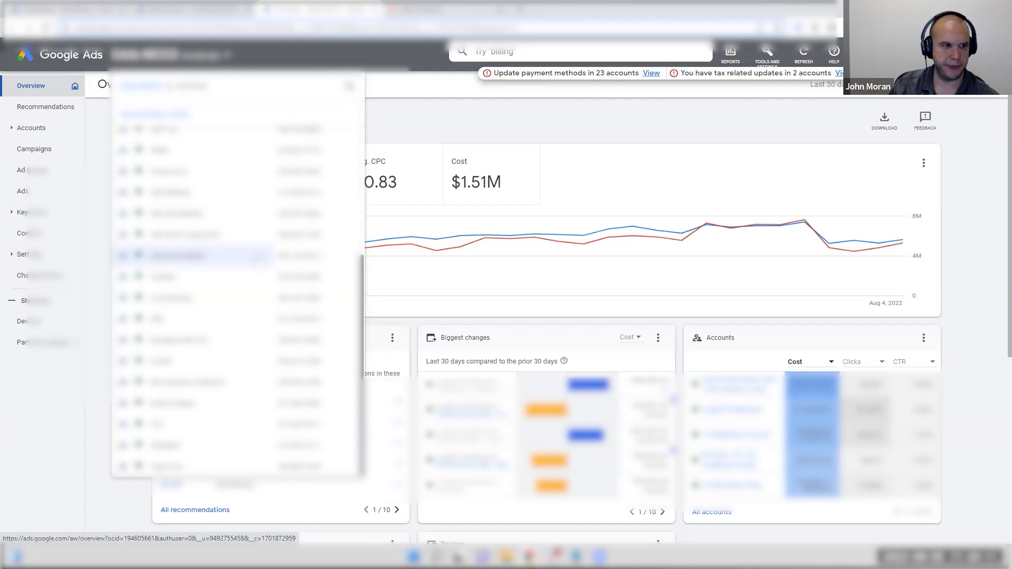
pyautogui.click(248, 319)
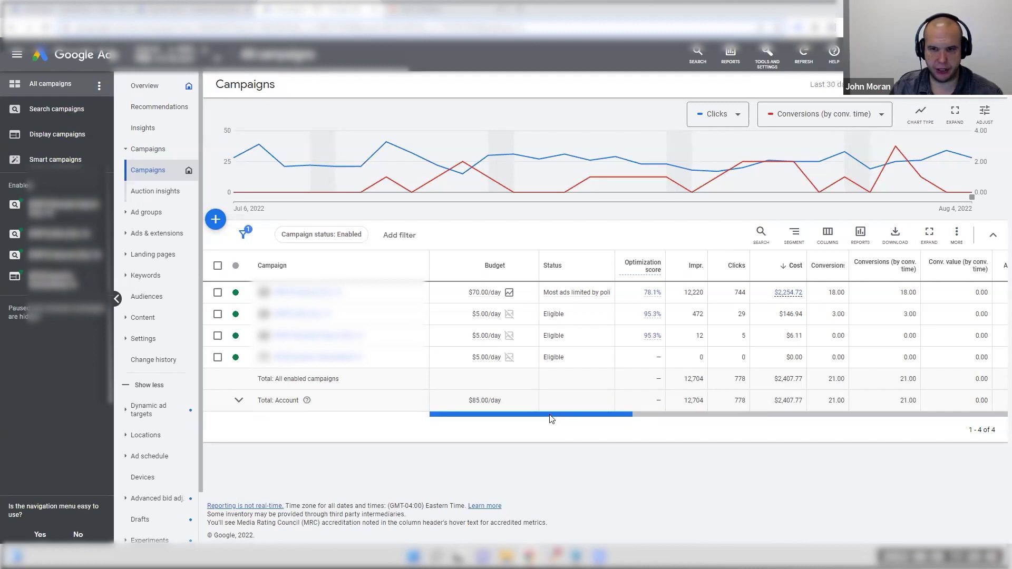
# Scroll the Campaigns table sideways to compare Avg. CPC and Cost, highlighting the first campaign's average CPC.
pyautogui.moveTo(556, 418); pyautogui.dragTo(670, 420)
pyautogui.moveTo(669, 292); pyautogui.dragTo(689, 294)
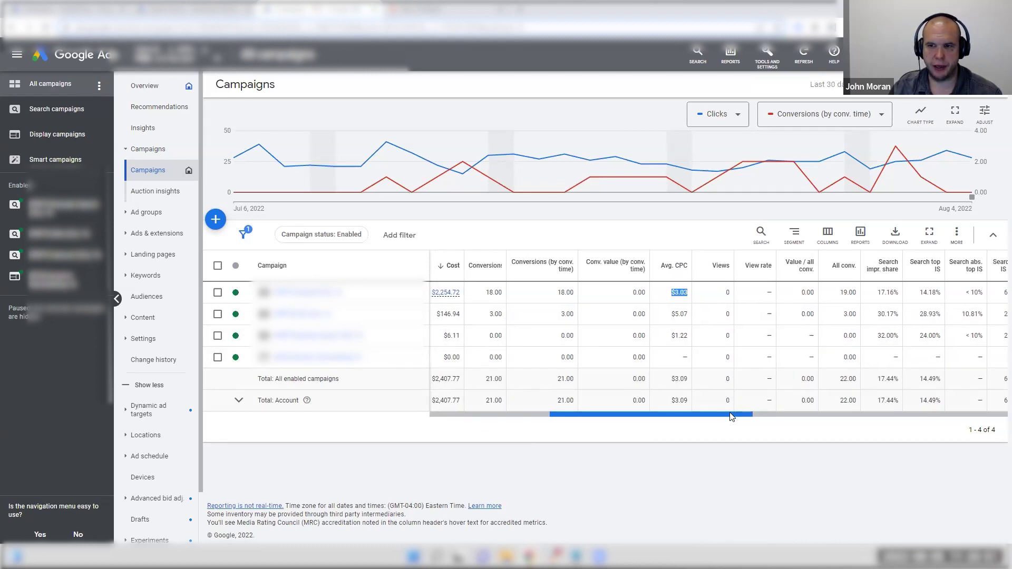
pyautogui.moveTo(730, 416); pyautogui.dragTo(627, 418)
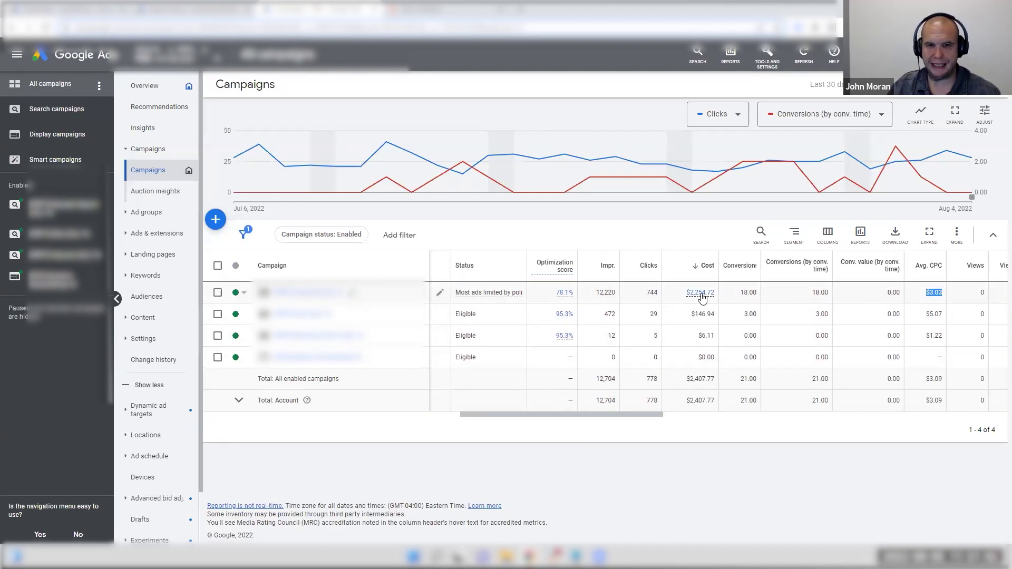
pyautogui.moveTo(647, 416); pyautogui.dragTo(651, 417)
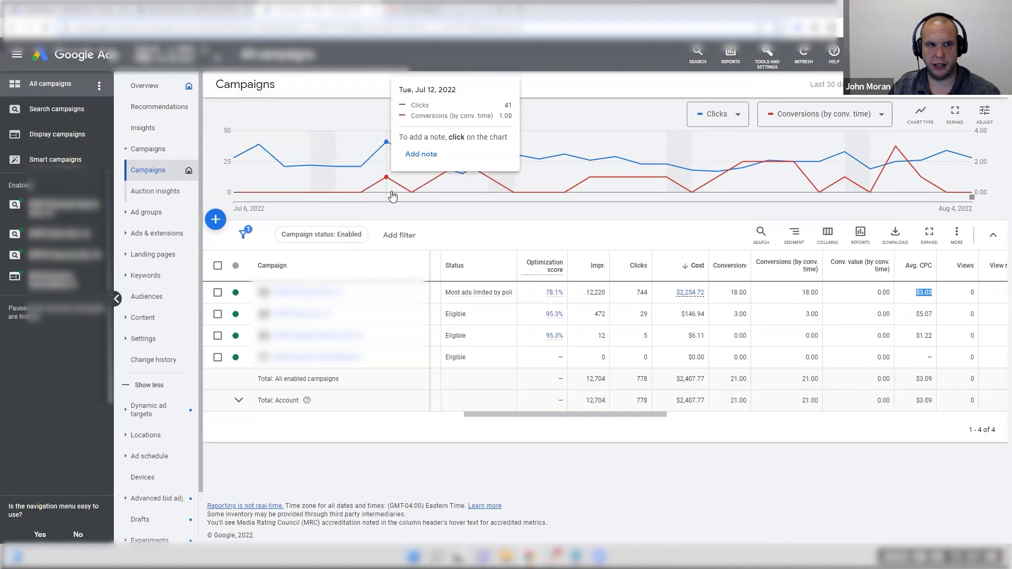
# Apply a June 1 to August 4 custom date range, then switch to the last 7 days.
pyautogui.click(828, 84)
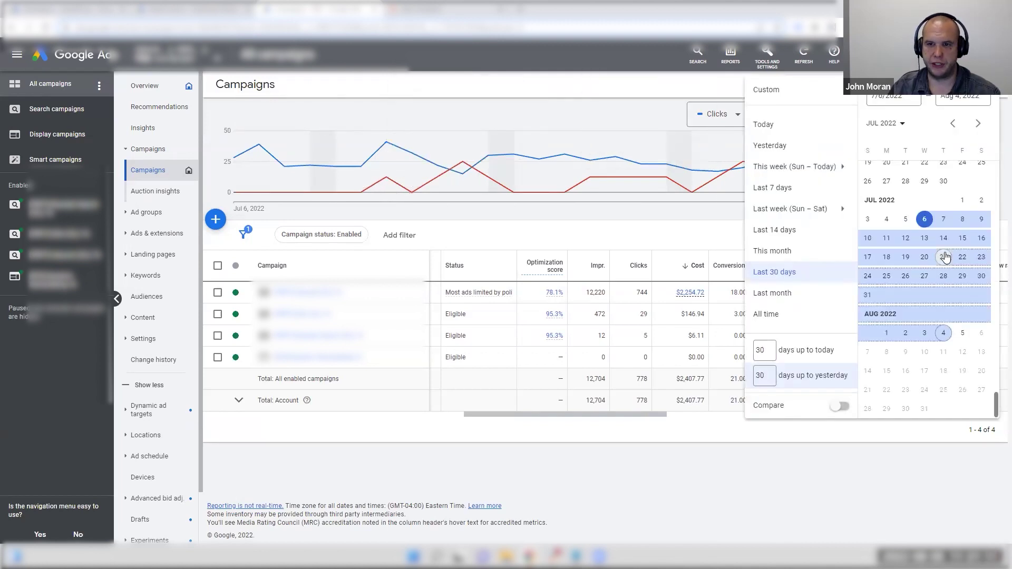
pyautogui.click(925, 263)
pyautogui.click(974, 433)
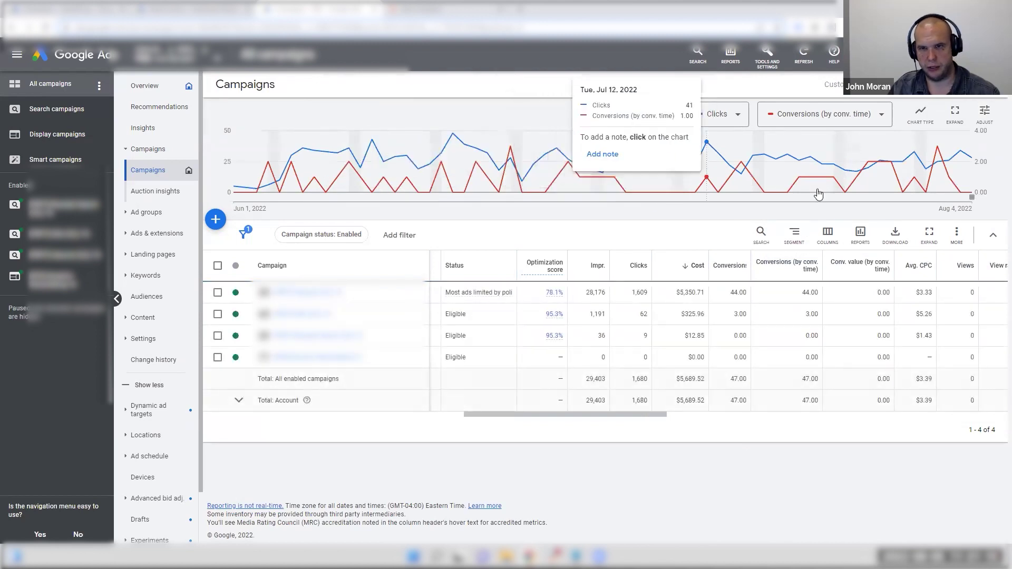
pyautogui.click(823, 85)
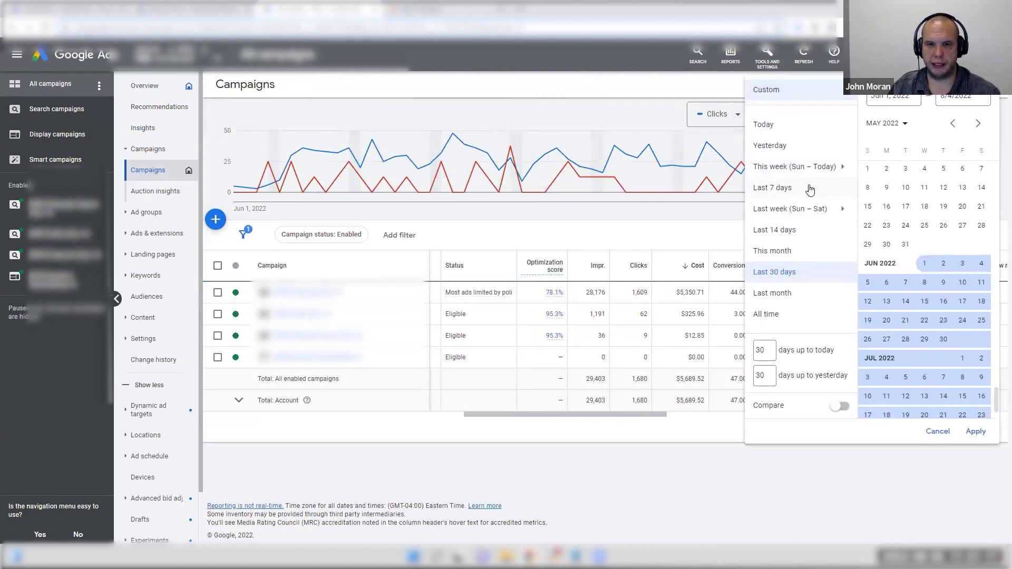
pyautogui.click(839, 153)
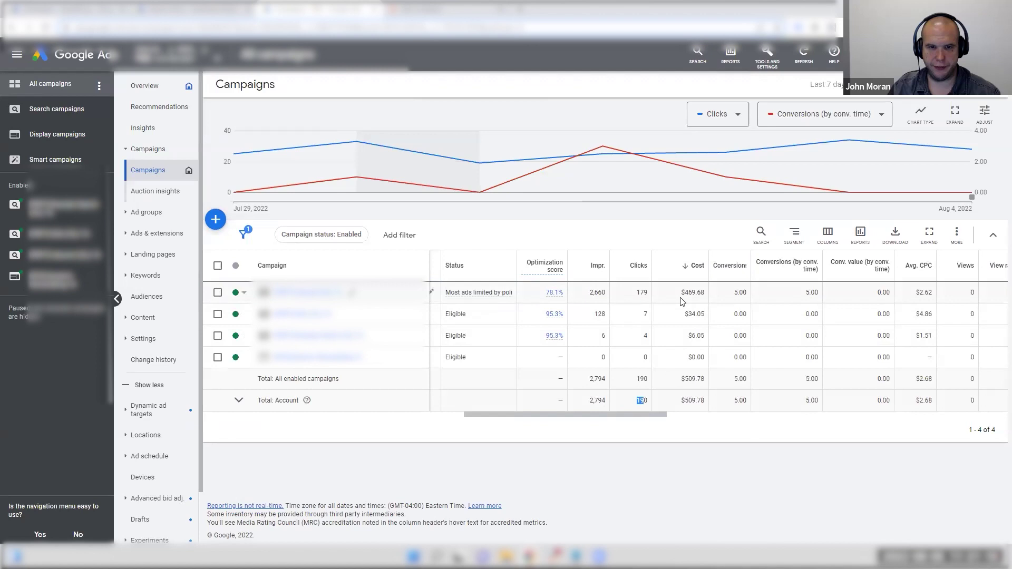
# Point out the first campaign's cost and cost per conversion in the table.
pyautogui.doubleClick(692, 292)
pyautogui.moveTo(660, 415); pyautogui.dragTo(694, 415)
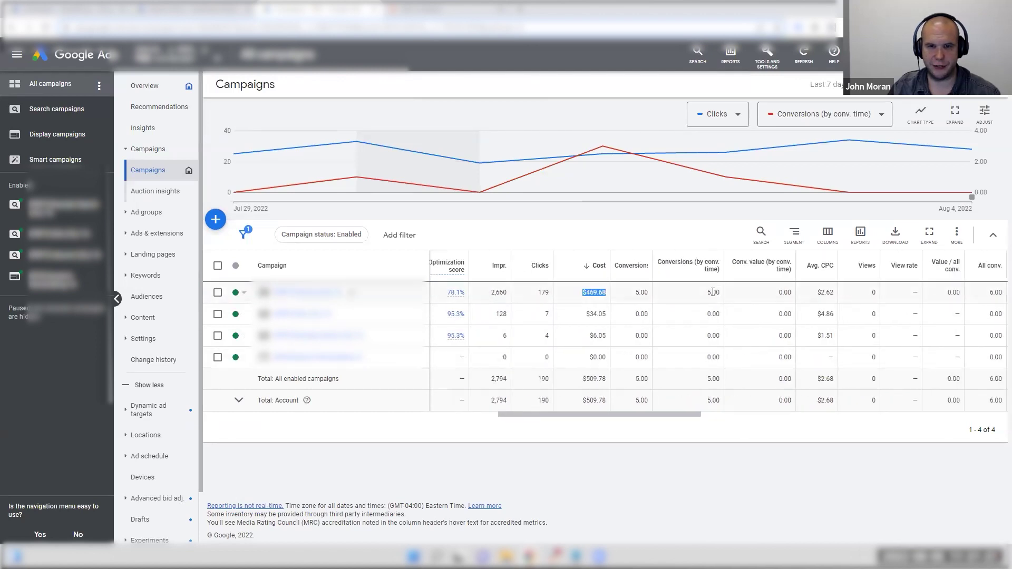
pyautogui.hscroll(4, 704, 417)
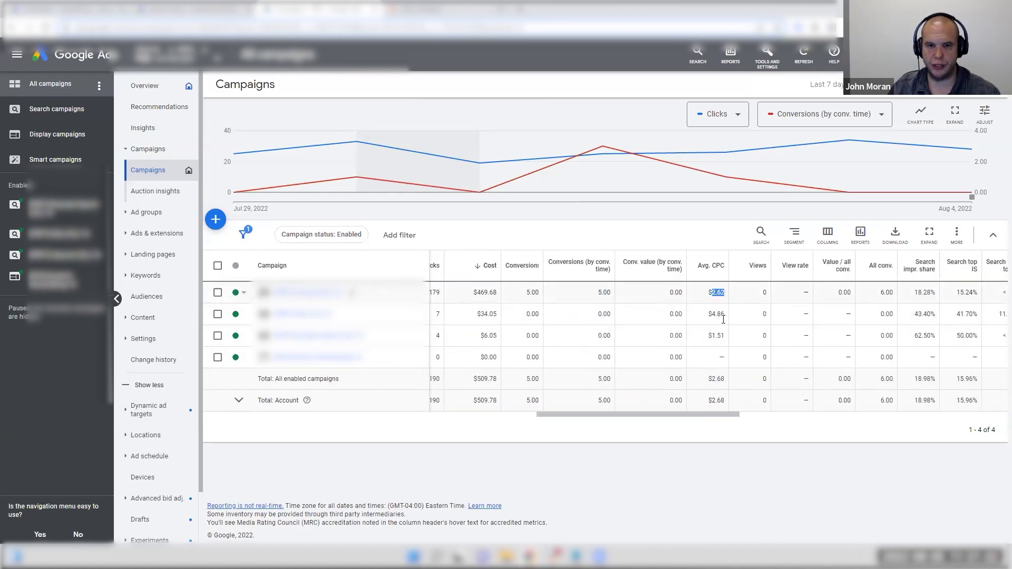
pyautogui.hscroll(10, 708, 420)
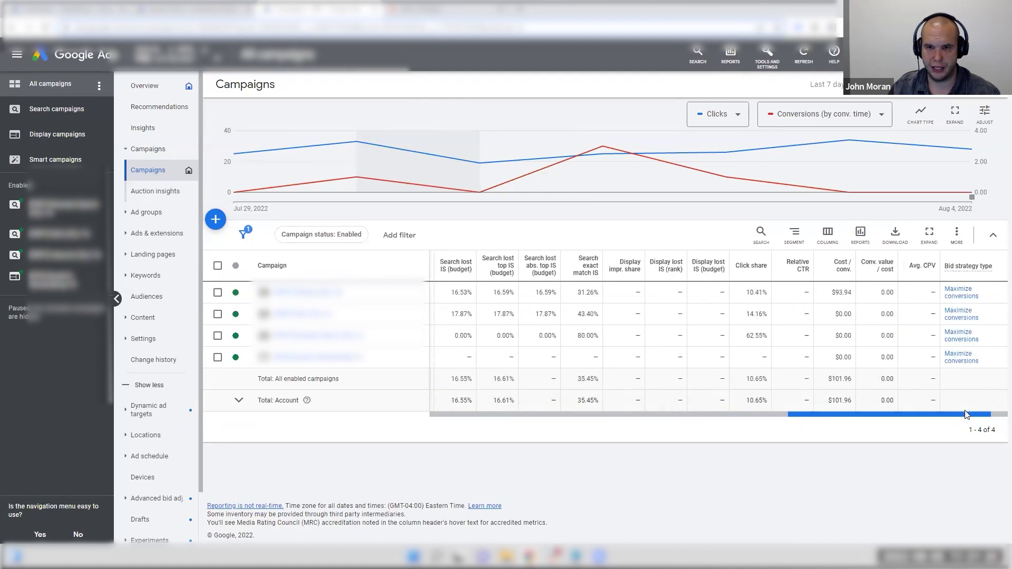
pyautogui.doubleClick(843, 292)
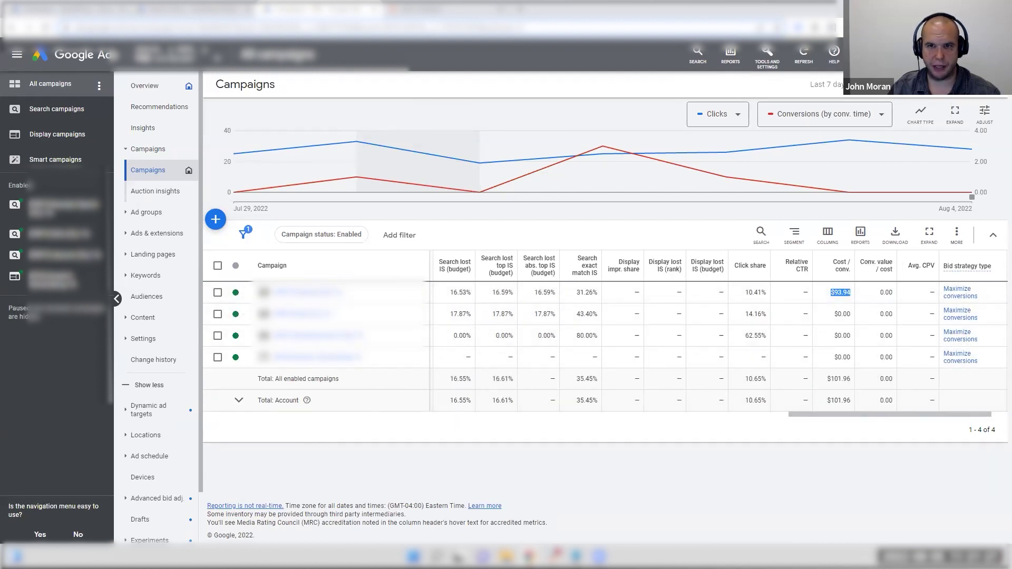
# Return the report to the last 30 days and open the first campaign's keyword reports.
pyautogui.click(825, 84)
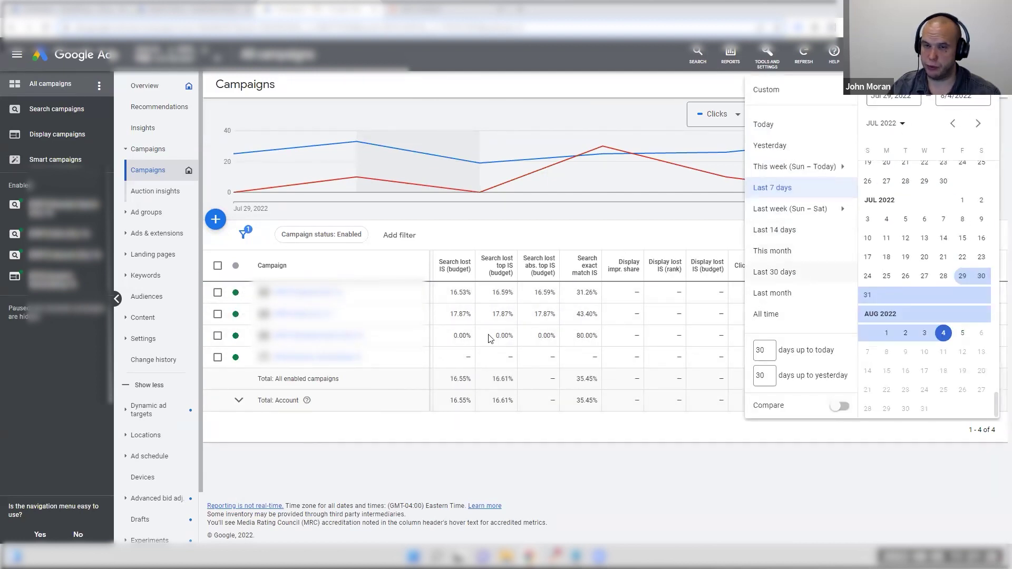
pyautogui.click(773, 272)
pyautogui.click(296, 292)
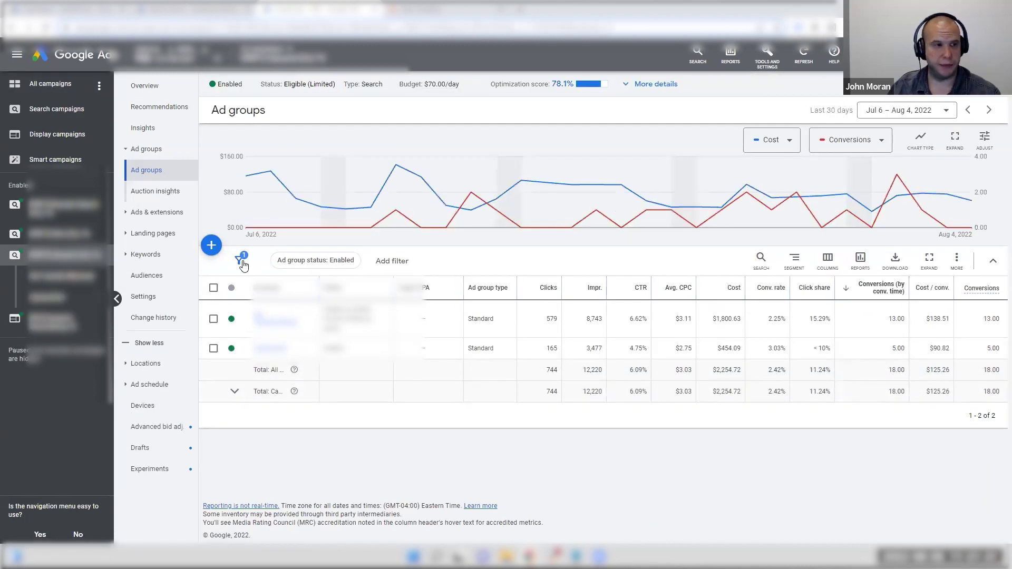
pyautogui.click(145, 255)
pyautogui.click(151, 275)
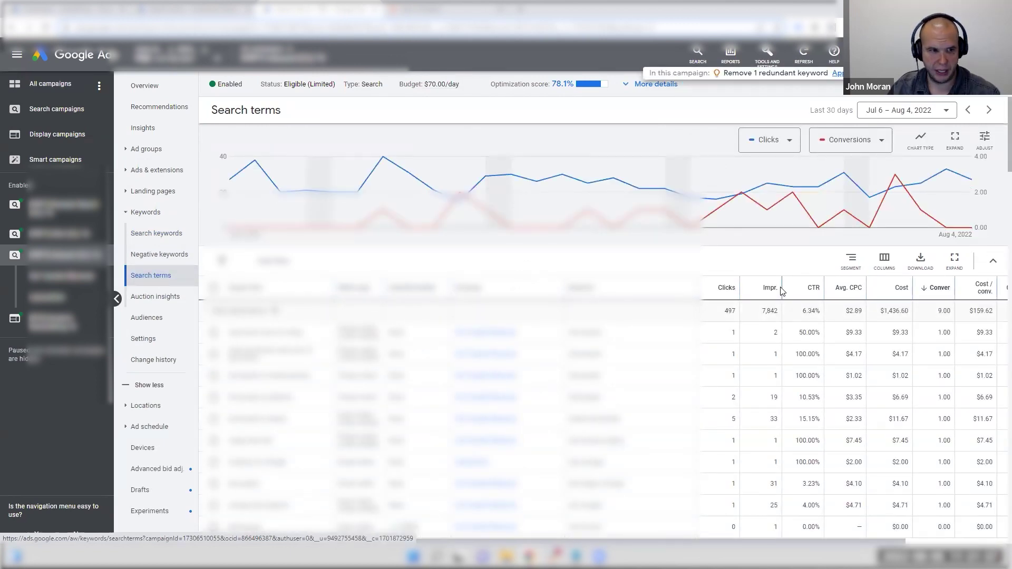
pyautogui.scroll(-1, 782, 291)
pyautogui.scroll(-1, 782, 291)
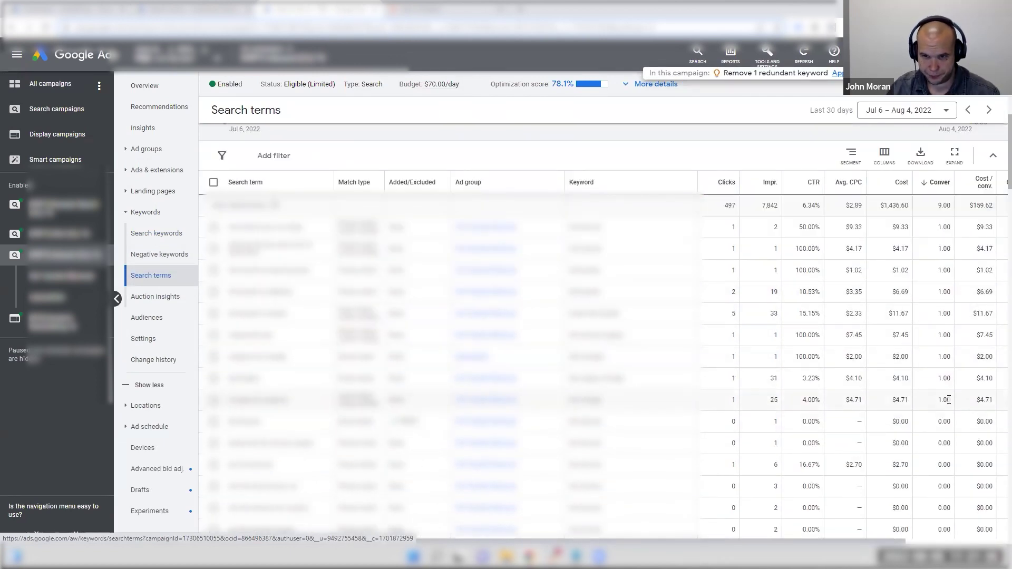
pyautogui.moveTo(570, 357); pyautogui.dragTo(604, 360)
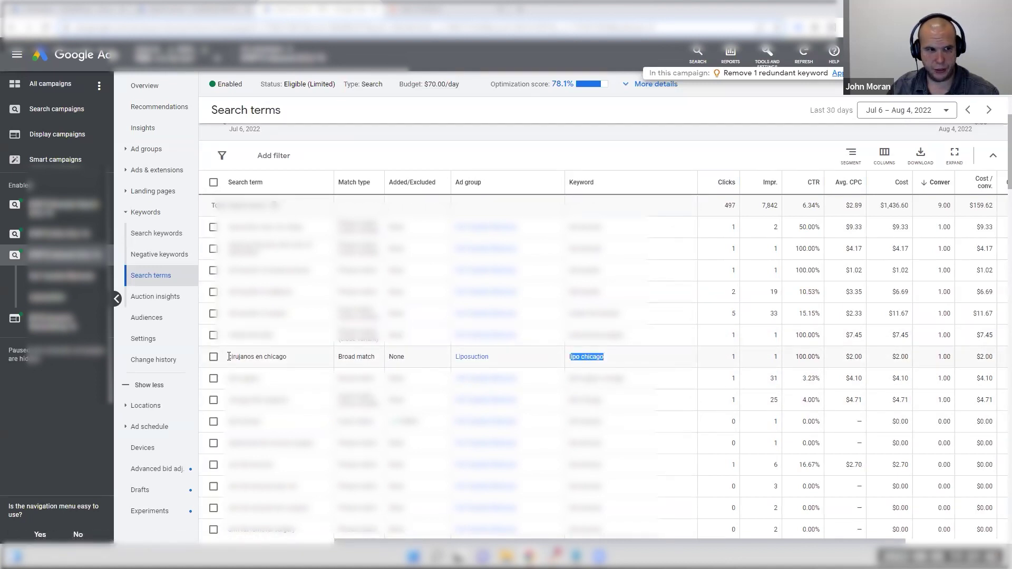
pyautogui.moveTo(229, 357); pyautogui.dragTo(255, 359)
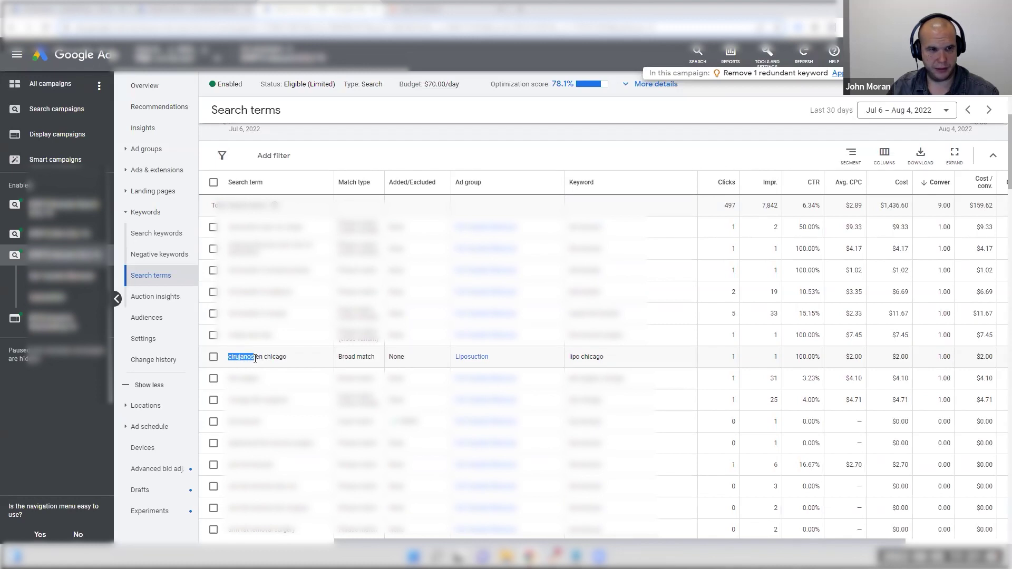
pyautogui.moveTo(256, 359); pyautogui.dragTo(284, 359)
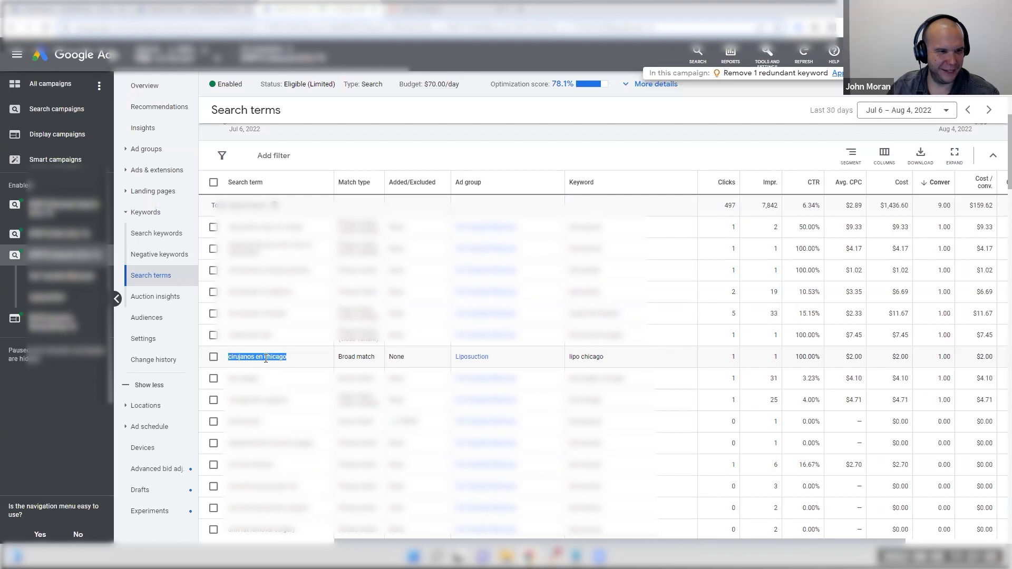
pyautogui.rightClick(265, 358)
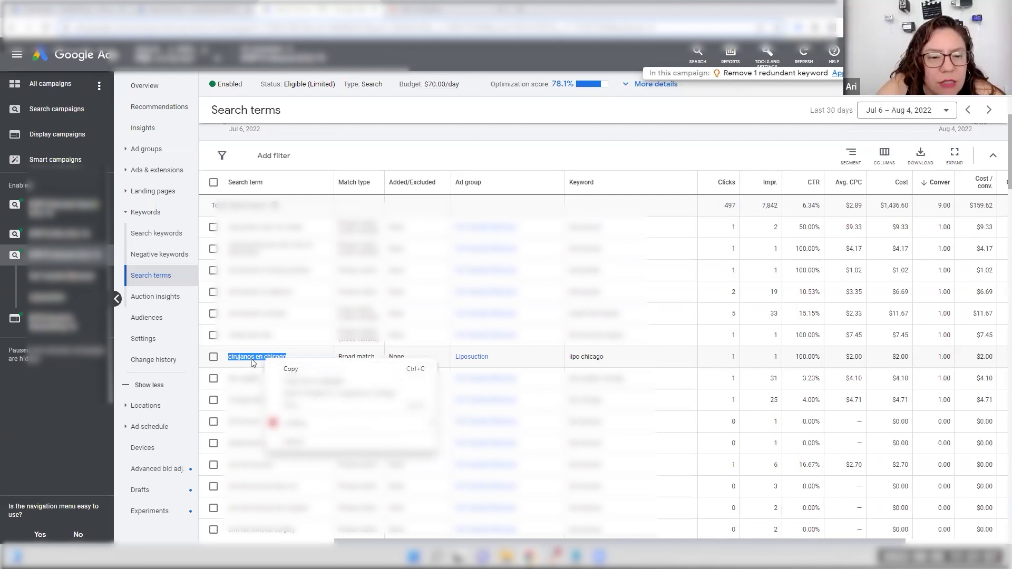
pyautogui.click(870, 367)
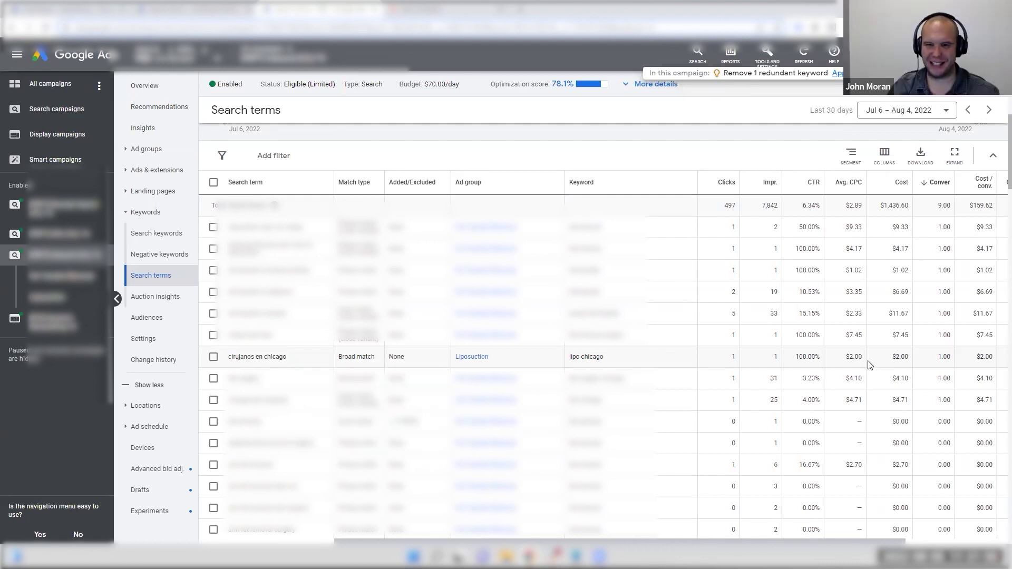
pyautogui.moveTo(846, 357); pyautogui.dragTo(859, 359)
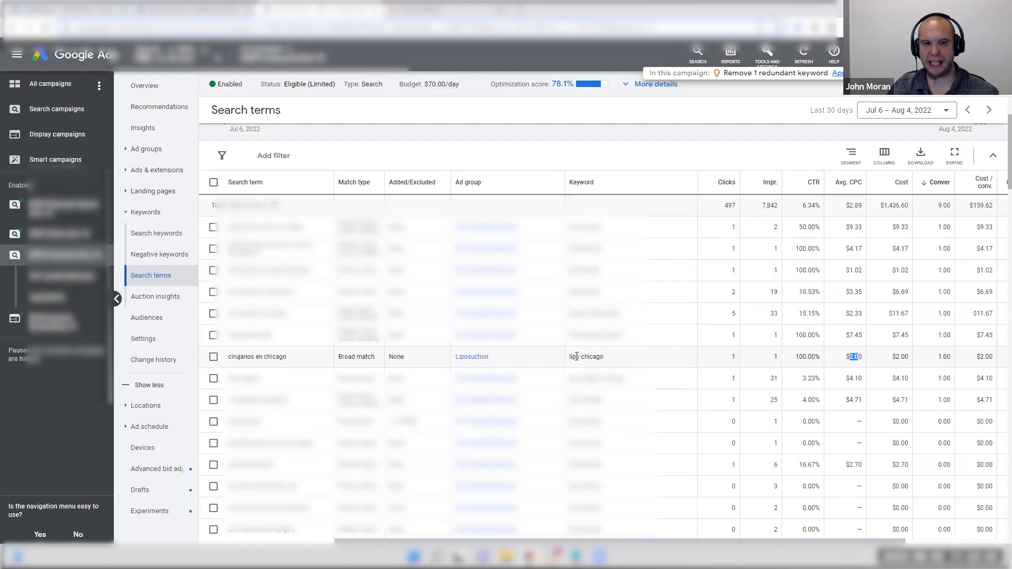
pyautogui.moveTo(576, 357); pyautogui.dragTo(595, 359)
pyautogui.moveTo(229, 357); pyautogui.dragTo(285, 358)
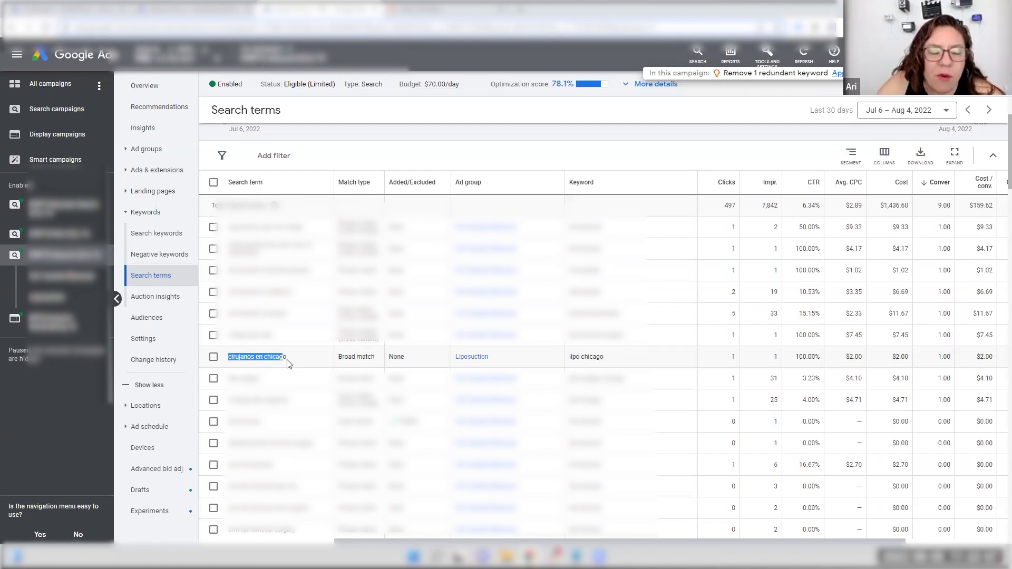
pyautogui.click(288, 364)
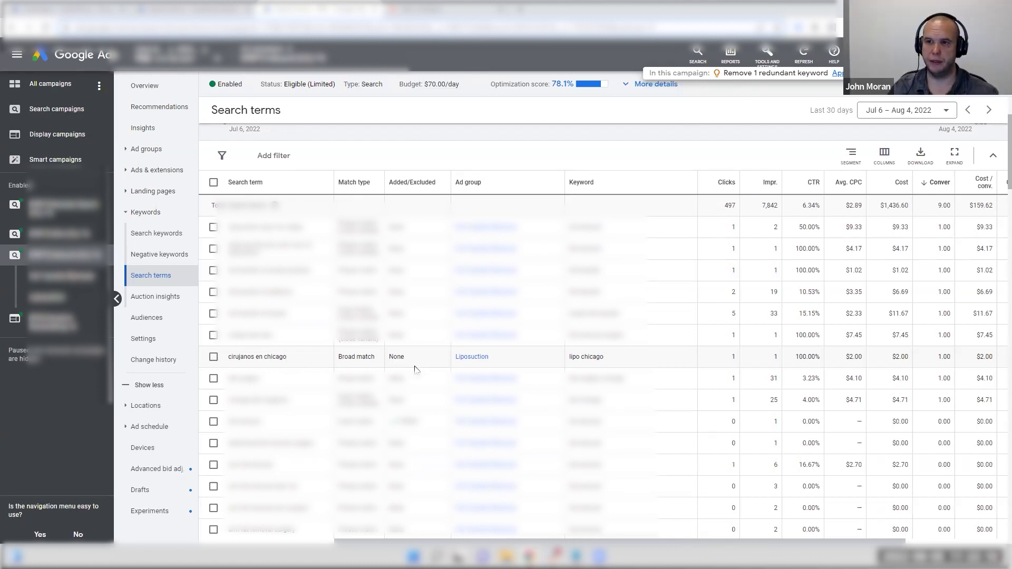
pyautogui.moveTo(568, 357); pyautogui.dragTo(604, 358)
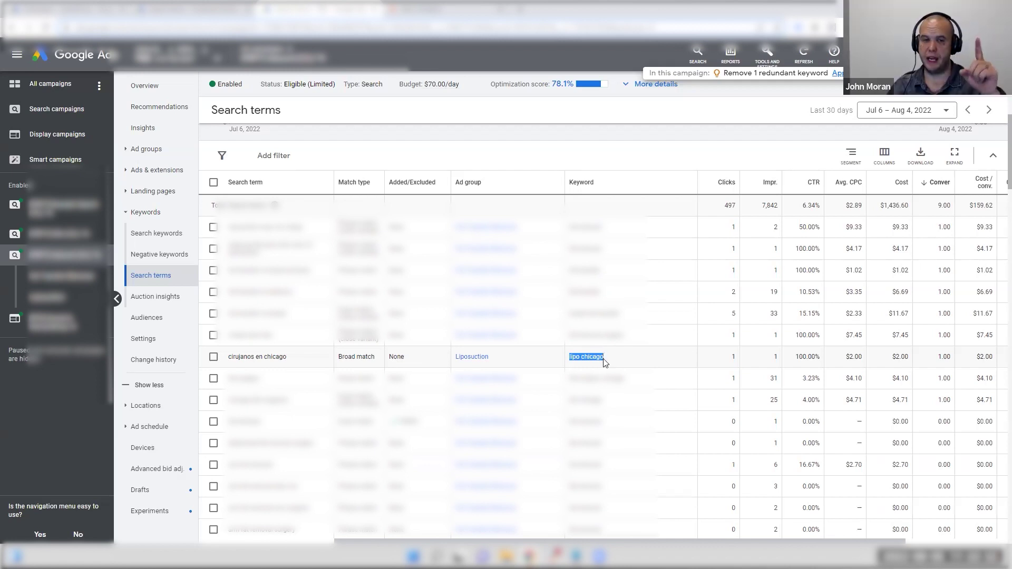
pyautogui.click(605, 362)
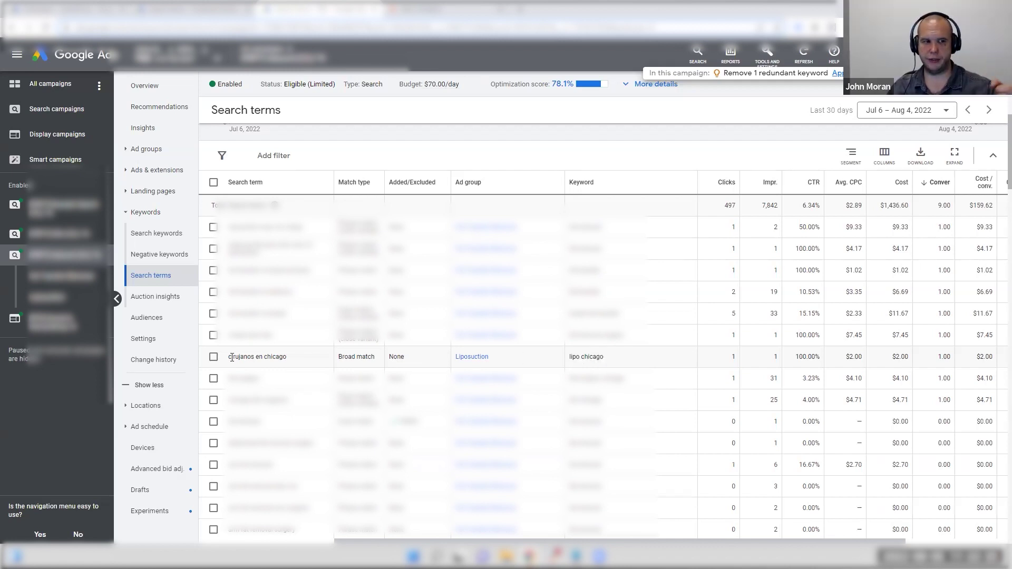
pyautogui.moveTo(230, 358); pyautogui.dragTo(284, 356)
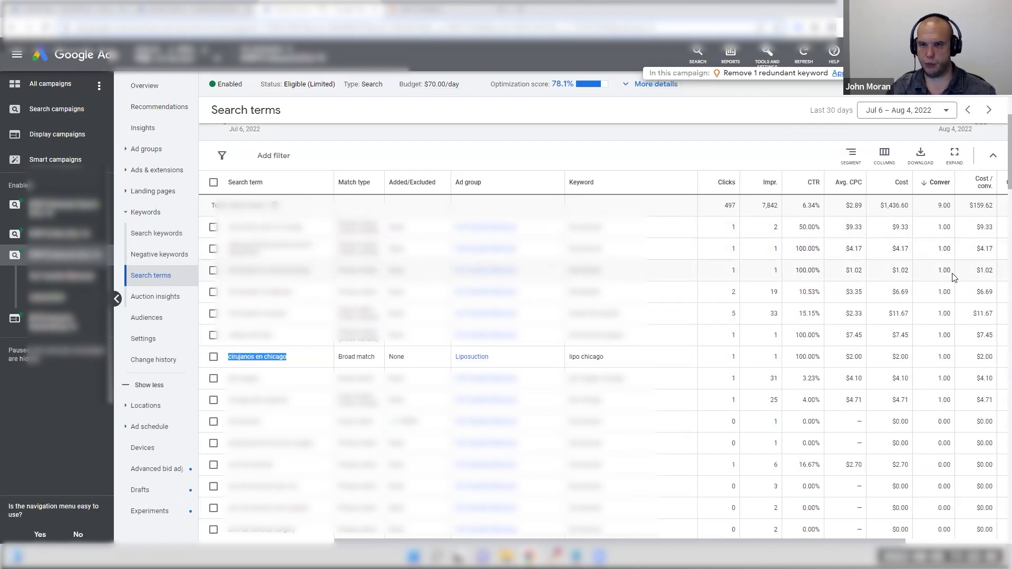
pyautogui.click(800, 312)
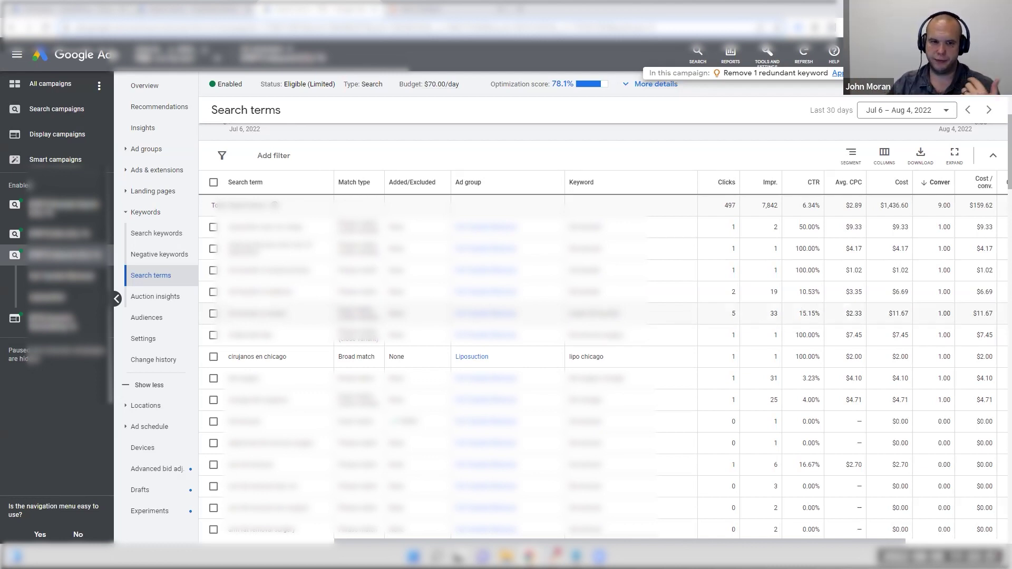
pyautogui.moveTo(570, 356); pyautogui.dragTo(596, 358)
pyautogui.click(598, 356)
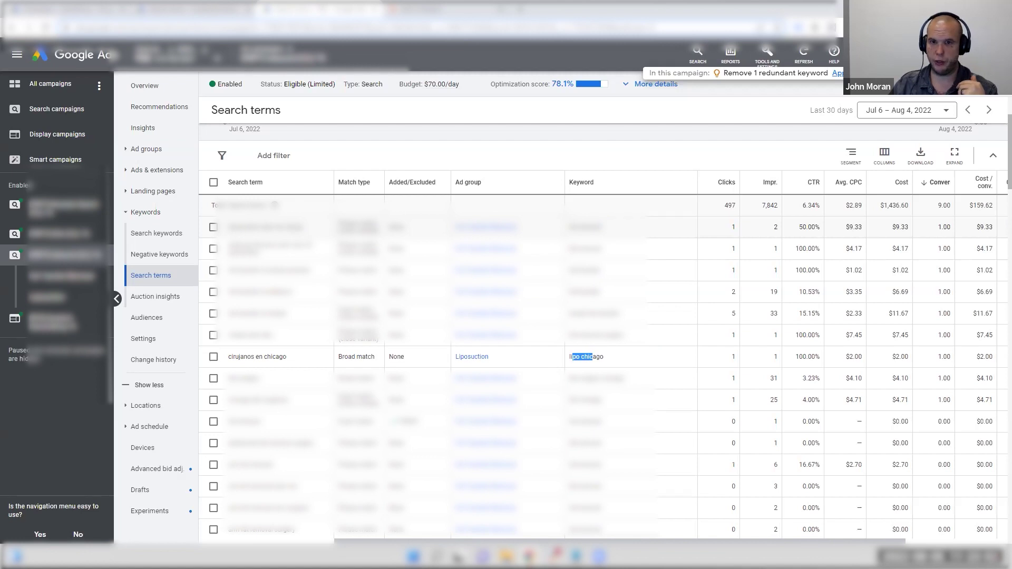
pyautogui.moveTo(881, 232); pyautogui.dragTo(923, 233)
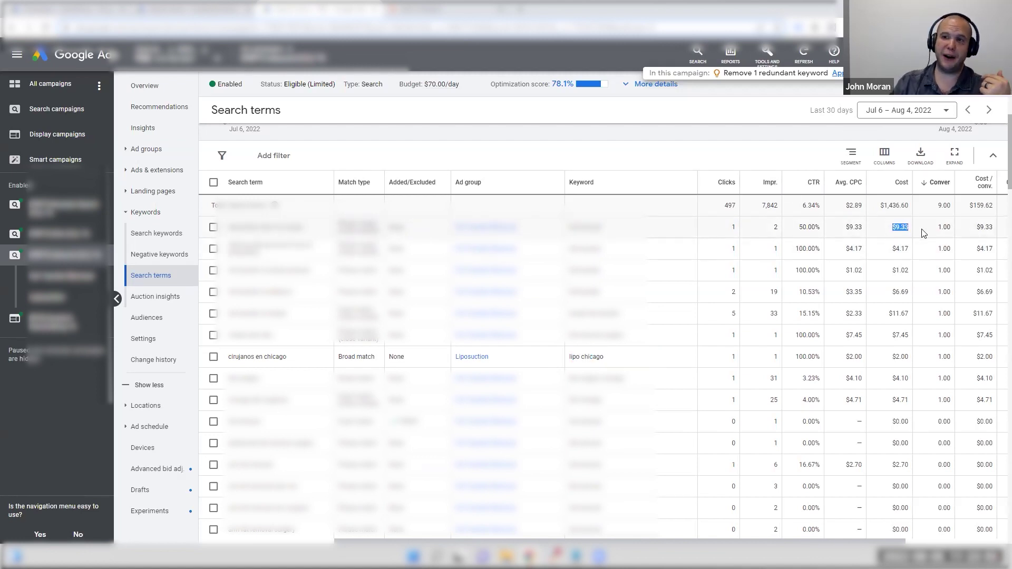
pyautogui.click(922, 233)
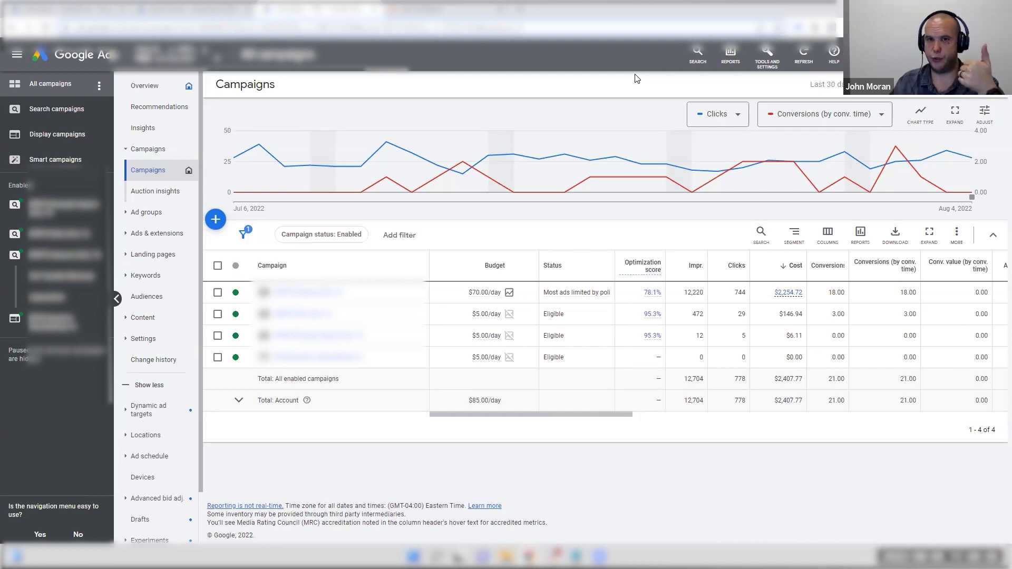
# Highlight the first campaign's 12,220 impressions, 744 clicks and 18 conversions in the table.
pyautogui.moveTo(683, 292); pyautogui.dragTo(747, 295)
pyautogui.moveTo(832, 293); pyautogui.dragTo(846, 293)
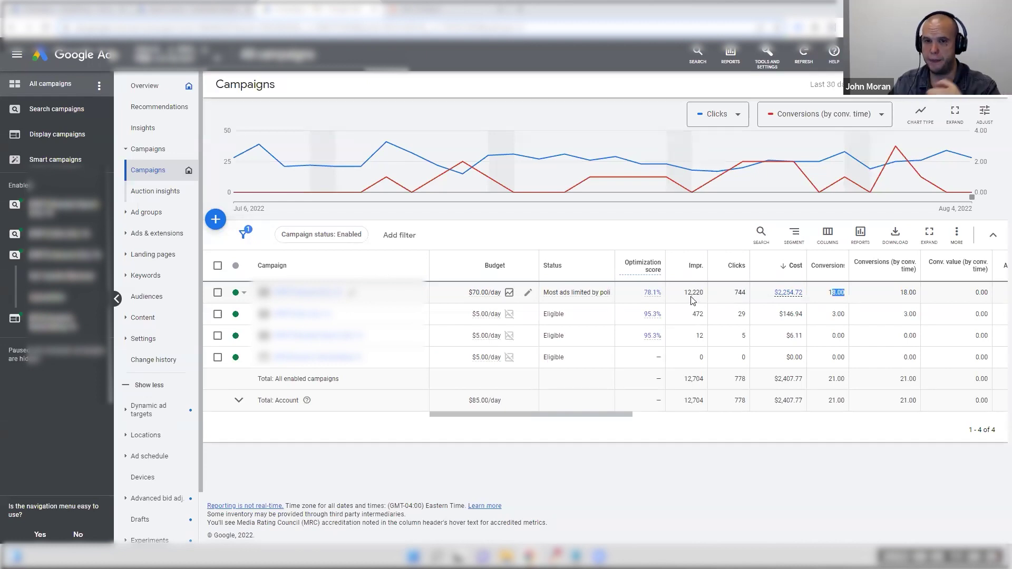
pyautogui.click(719, 298)
pyautogui.moveTo(735, 294); pyautogui.dragTo(747, 295)
pyautogui.click(738, 295)
pyautogui.doubleClick(738, 296)
pyautogui.click(831, 295)
pyautogui.moveTo(829, 295); pyautogui.dragTo(838, 294)
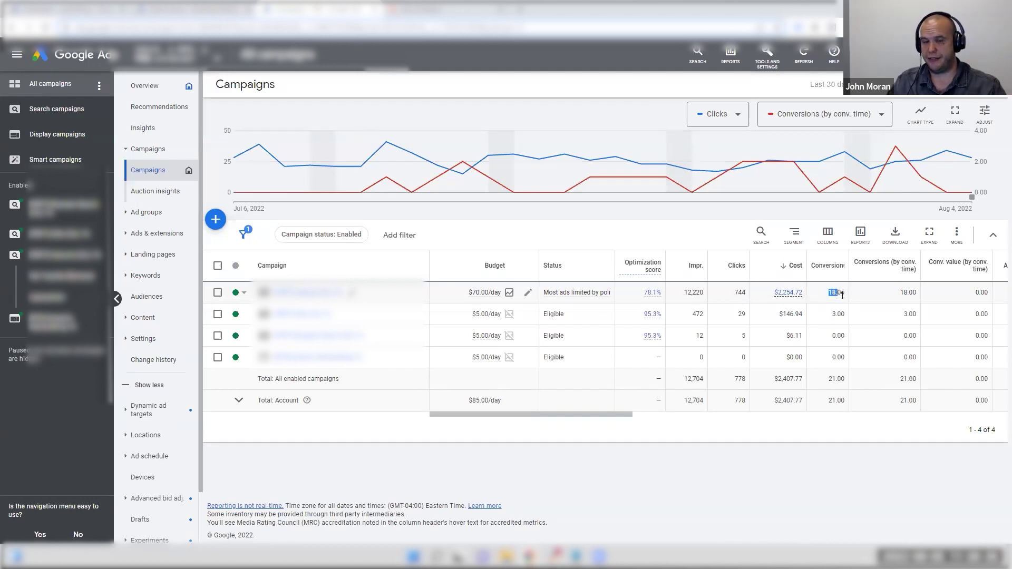
pyautogui.click(877, 301)
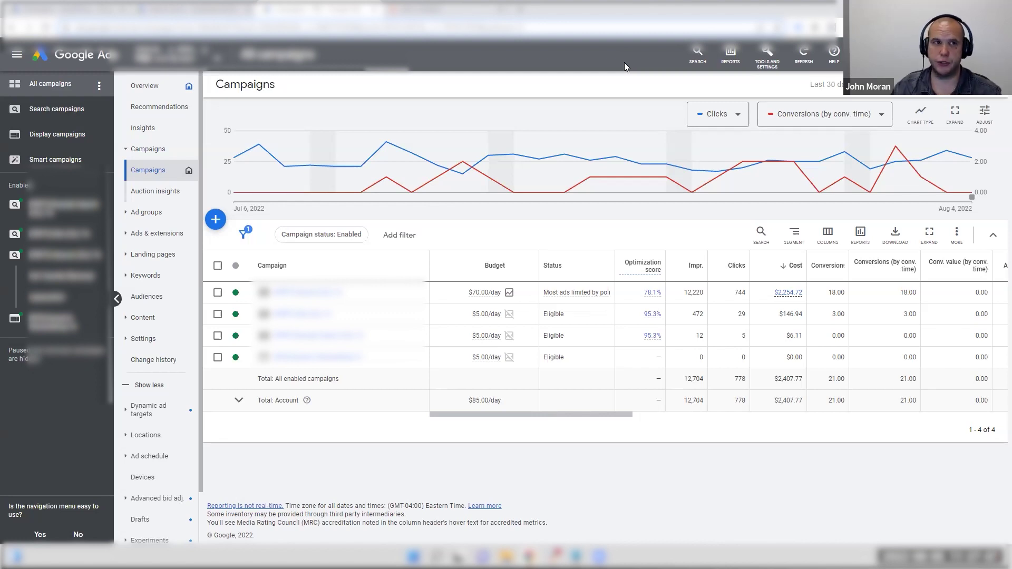
# Open the account selector dropdown next to the Google Ads logo.
pyautogui.click(174, 55)
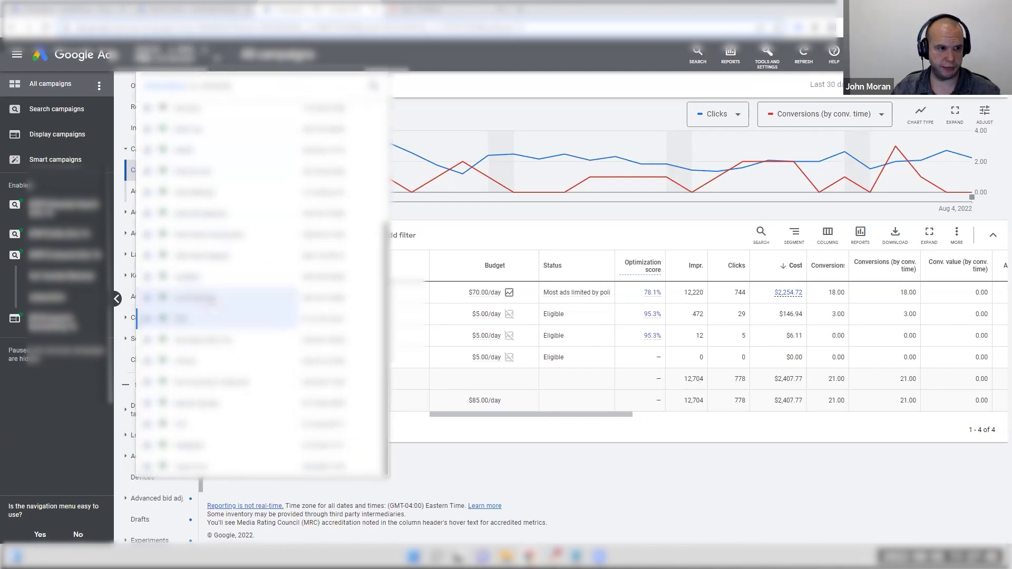